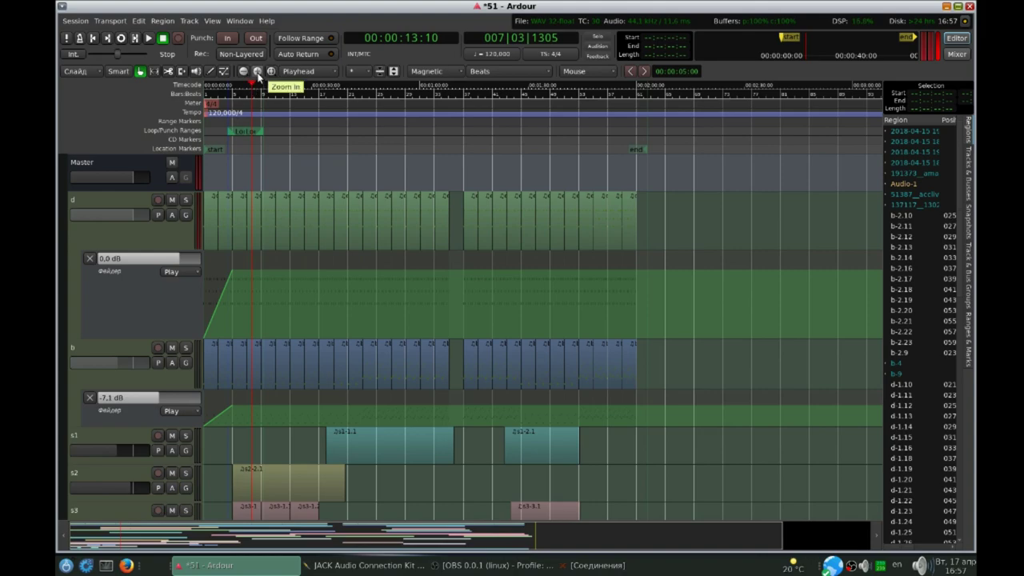
Look over the session's tracks from the Master bus down to the Audio track, including the water-in-stream region
click(258, 71)
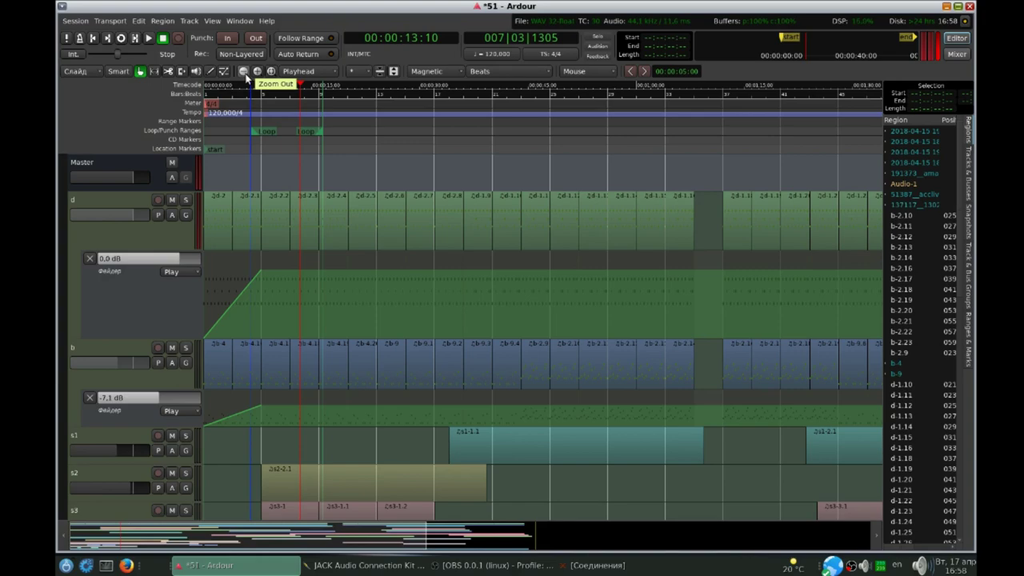
scroll(496, 276, down, 6)
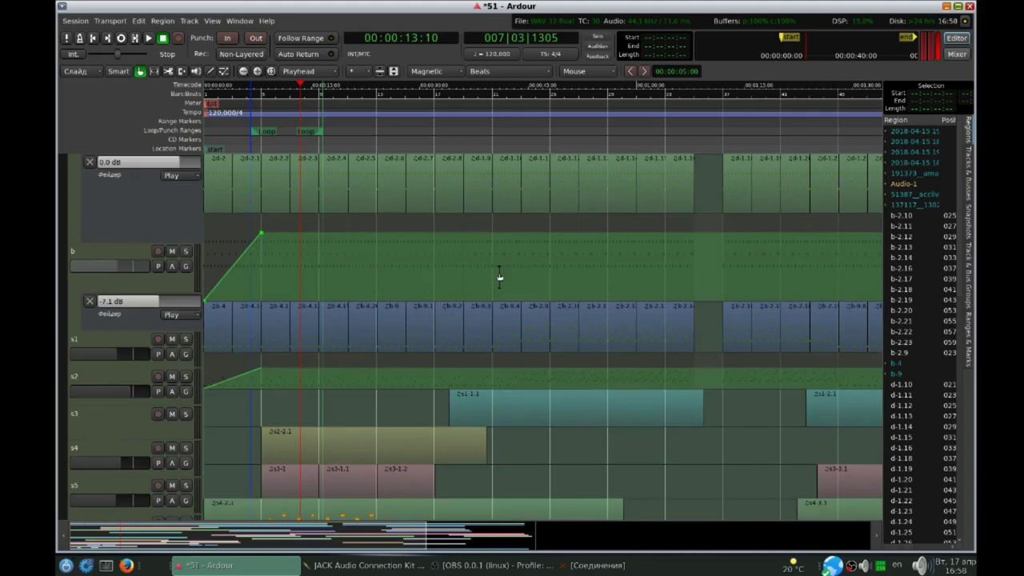
scroll(489, 276, down, 10)
scroll(479, 280, up, 13)
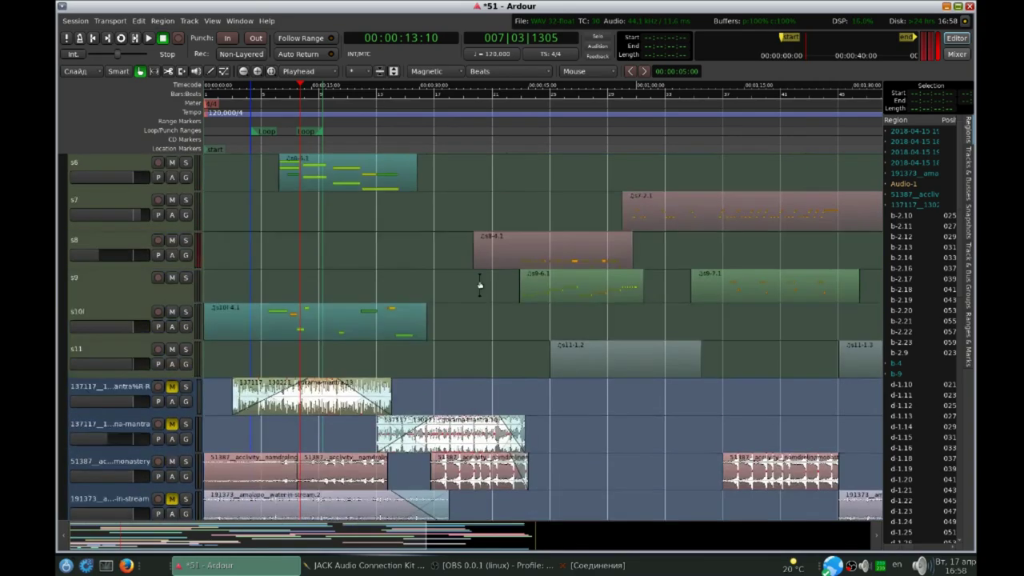
scroll(479, 273, down, 12)
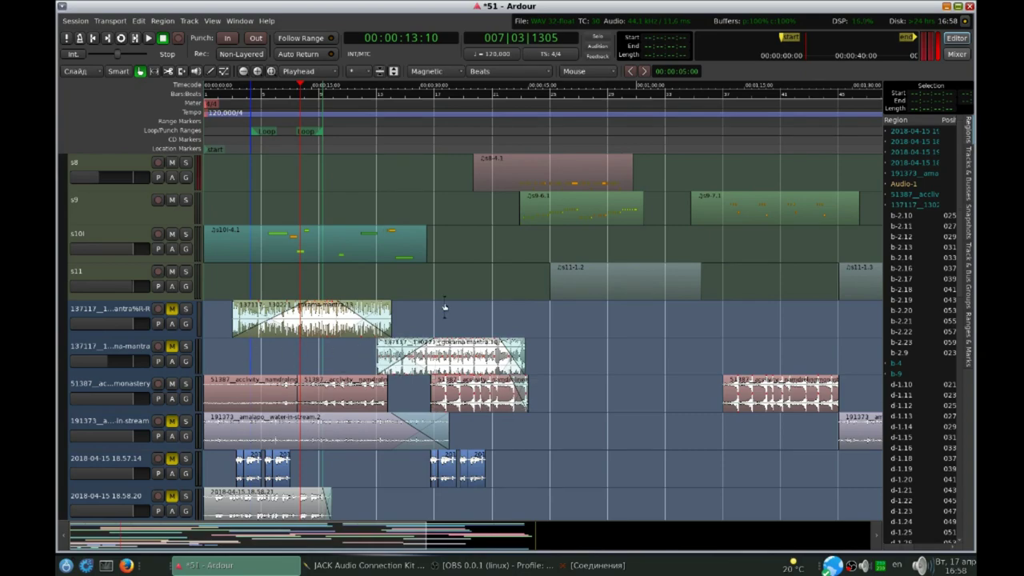
scroll(432, 327, down, 3)
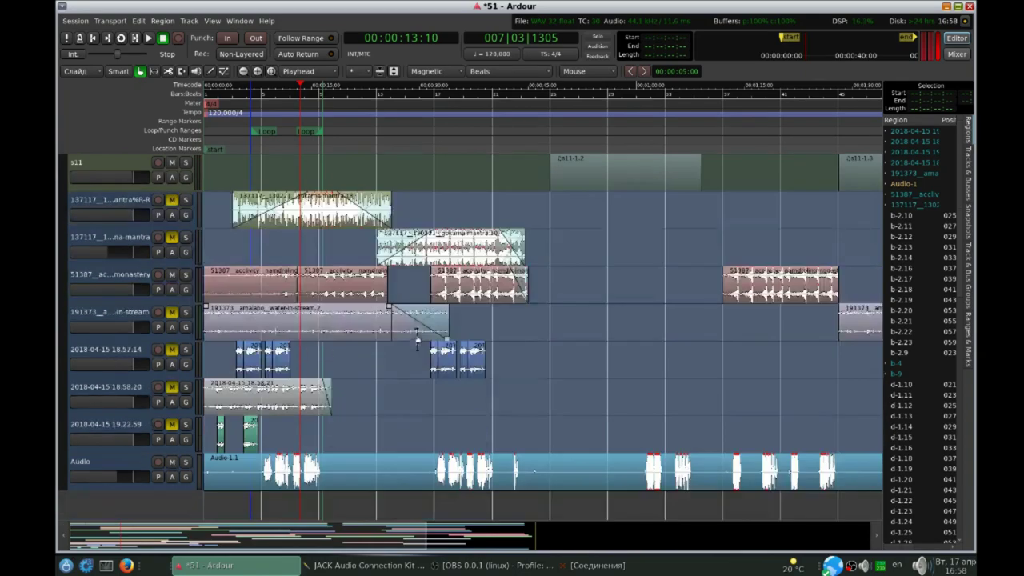
click(295, 326)
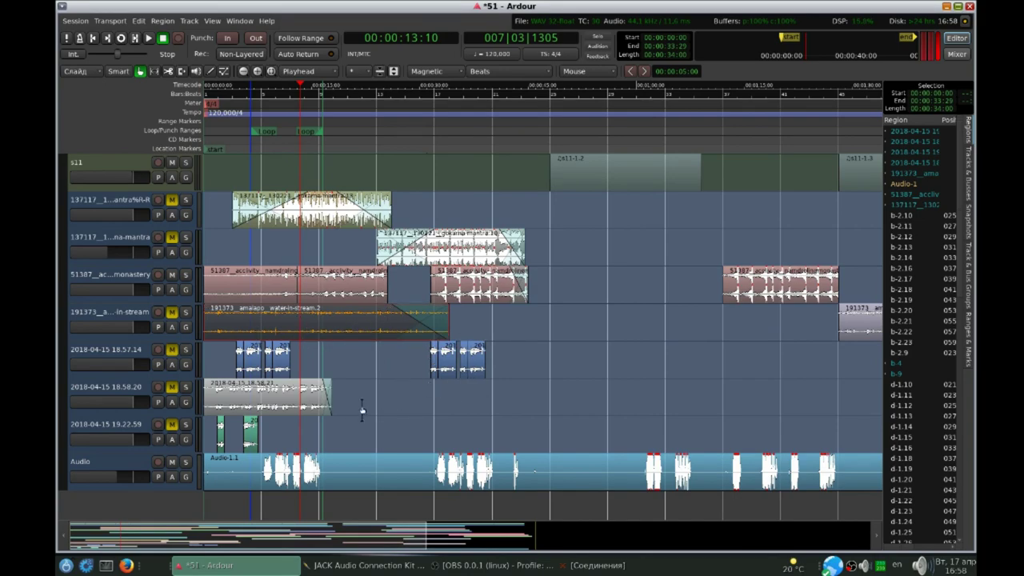
scroll(447, 417, down, 3)
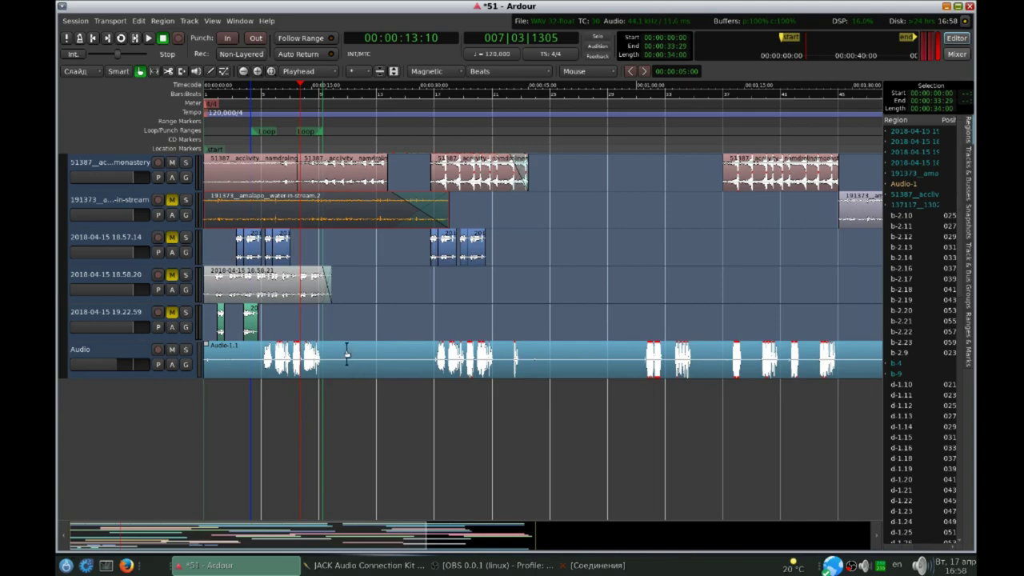
scroll(393, 340, up, 3)
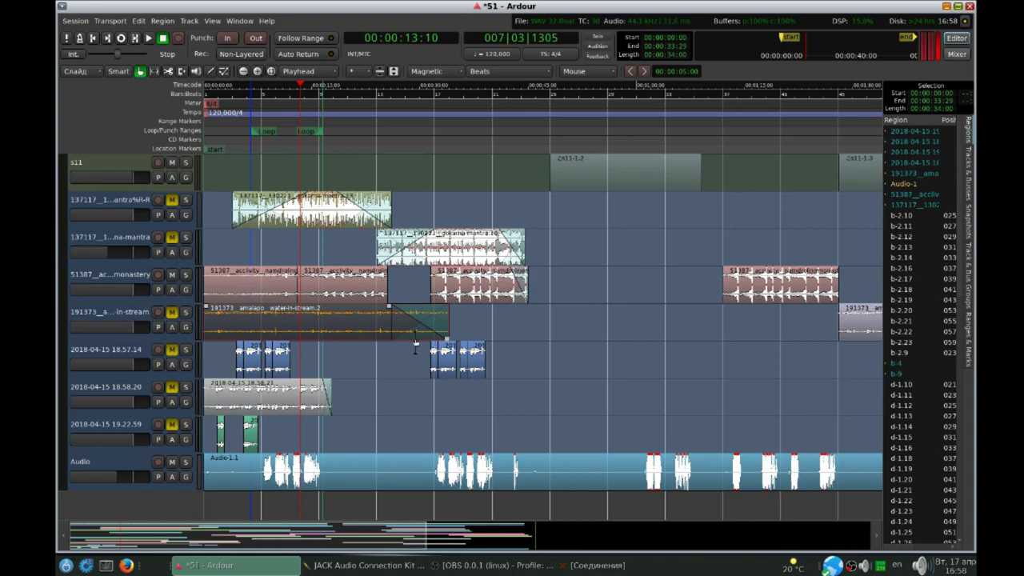
scroll(422, 344, up, 10)
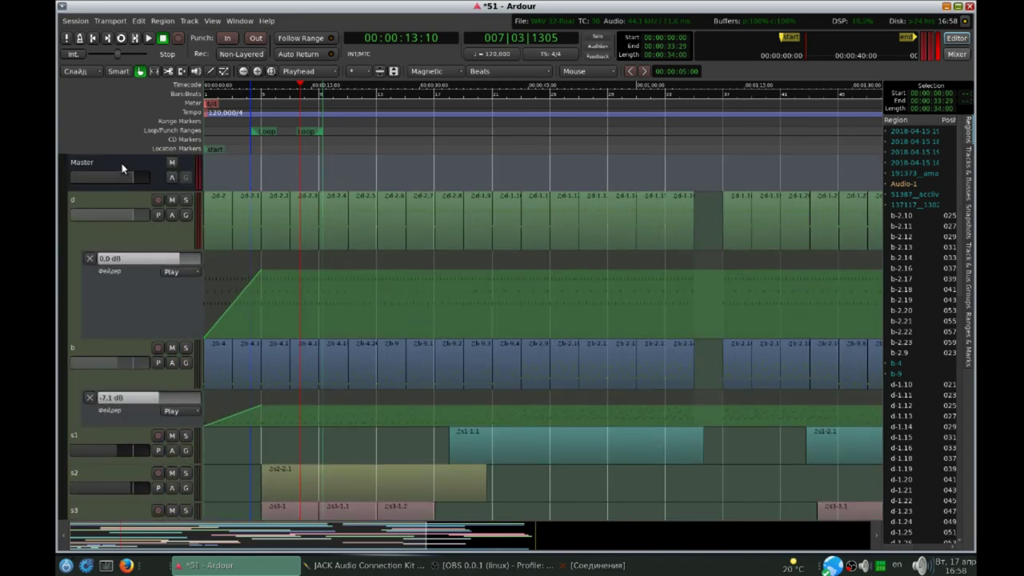
Inspect the Master bus and track d, selecting several of the short consecutive regions at the start of track d
click(124, 167)
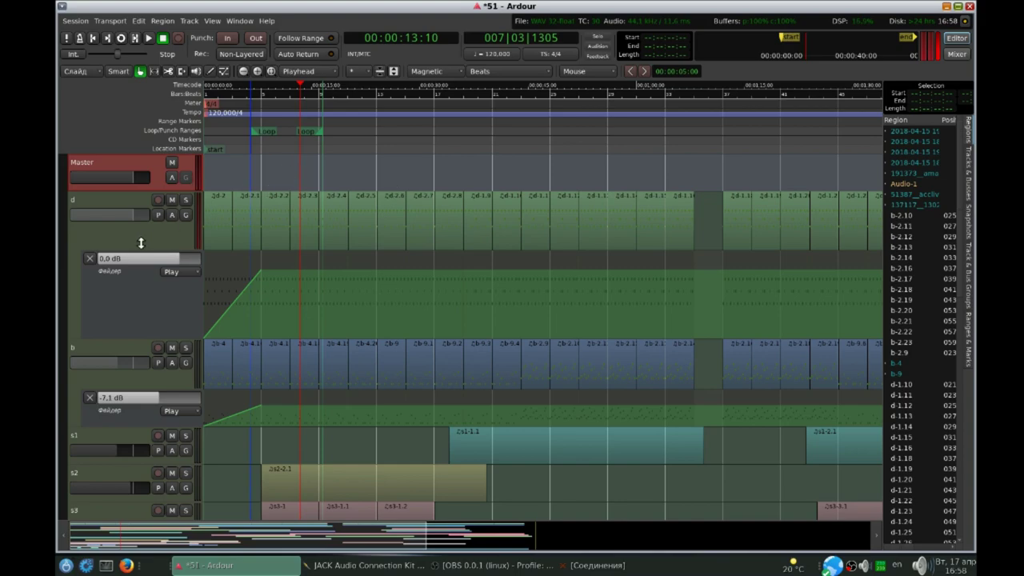
click(138, 237)
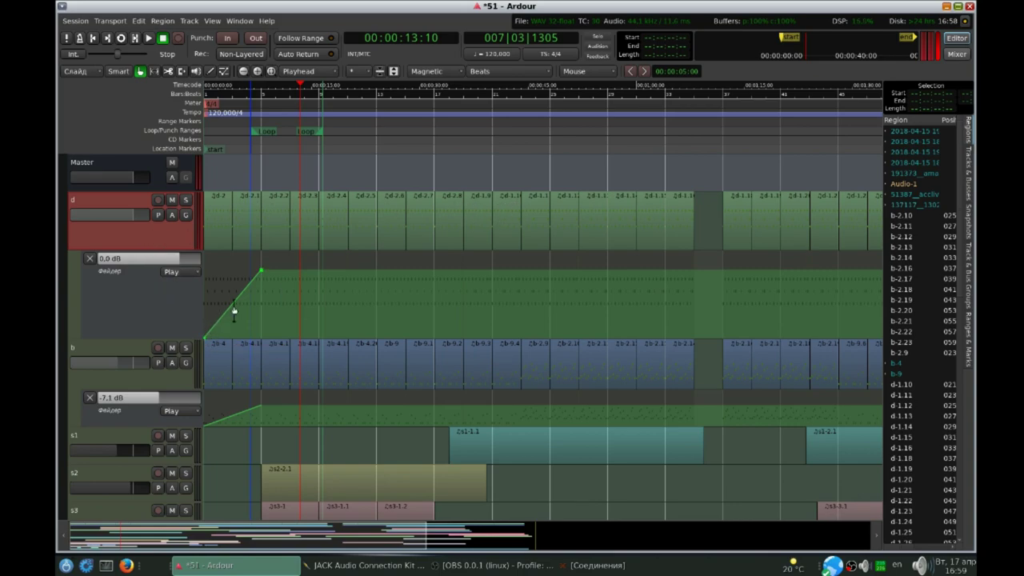
click(236, 218)
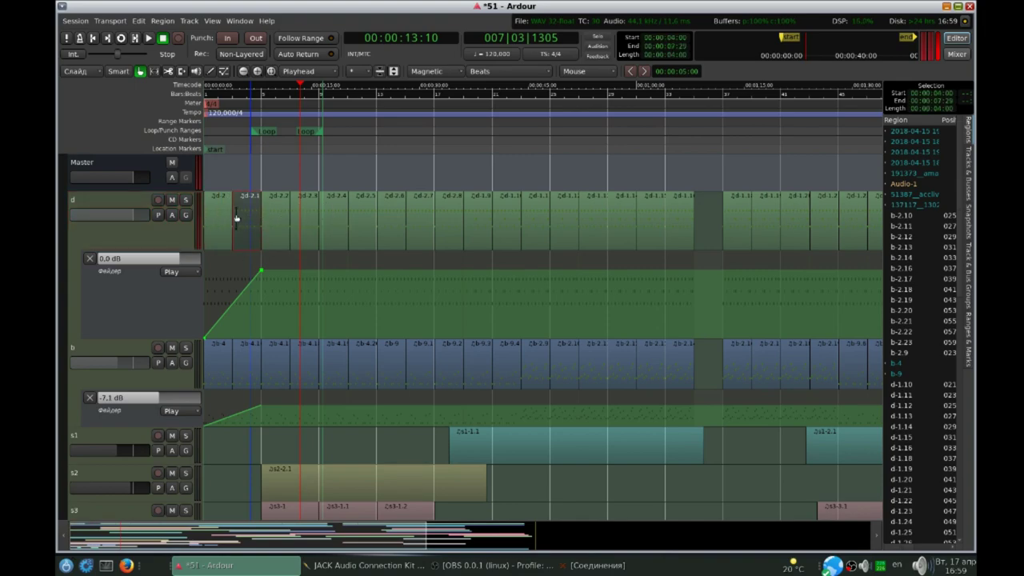
click(267, 213)
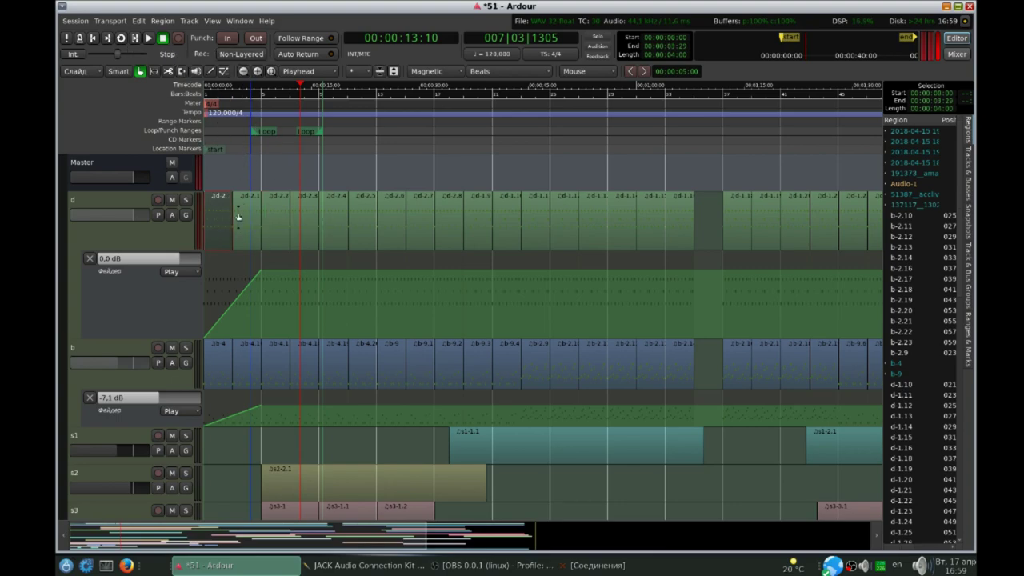
click(314, 209)
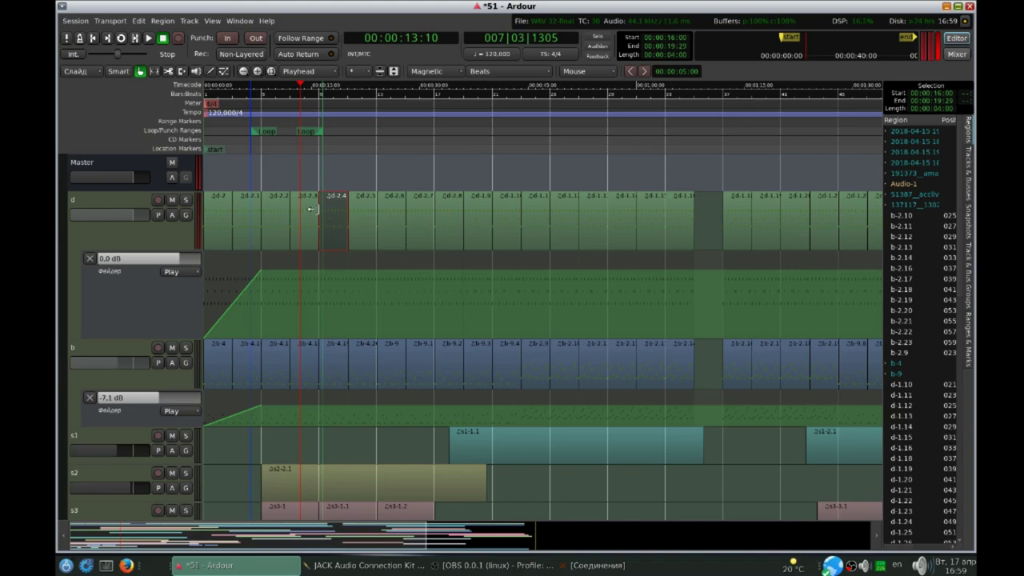
Select region d-2.1 on track d and set the loop range around it, from bar 3 to bar 5
click(230, 209)
key(equal)
key(equal)
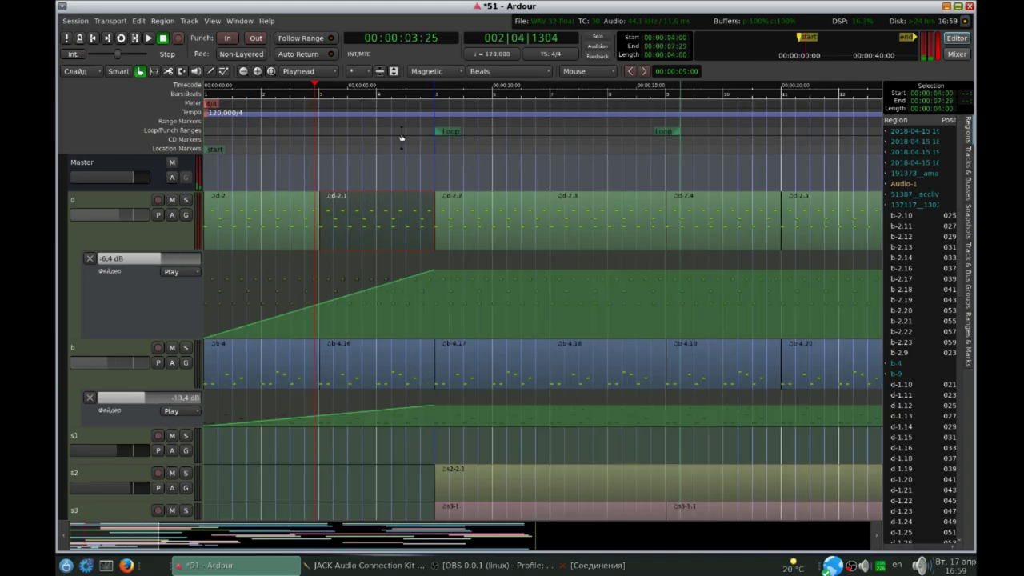
drag(441, 130, 326, 132)
mouse_move(669, 132)
mouse_down()
mouse_move(416, 133)
mouse_move(425, 132)
mouse_up()
Solo track d and listen to the loop range, stopping playback when done
click(186, 200)
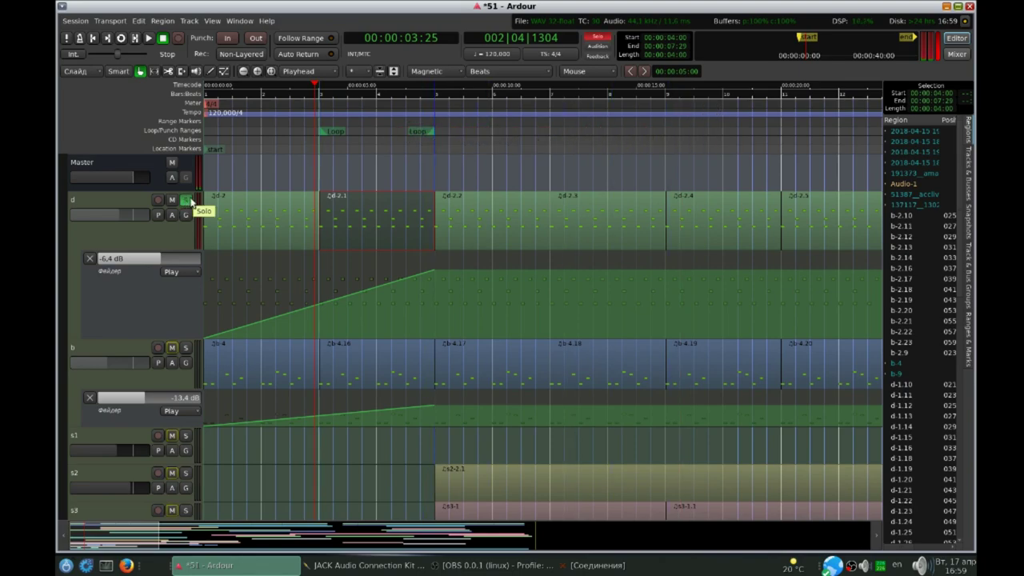
click(121, 39)
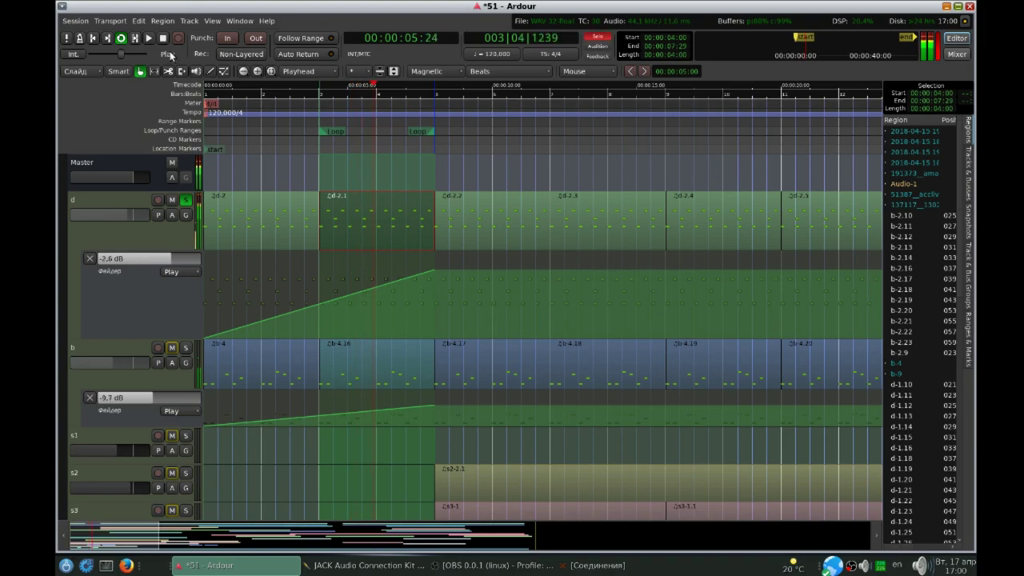
key(space)
Enlarge track d to examine the MIDI notes of region d-2.1 up close, and shrink the track back
drag(71, 250, 70, 392)
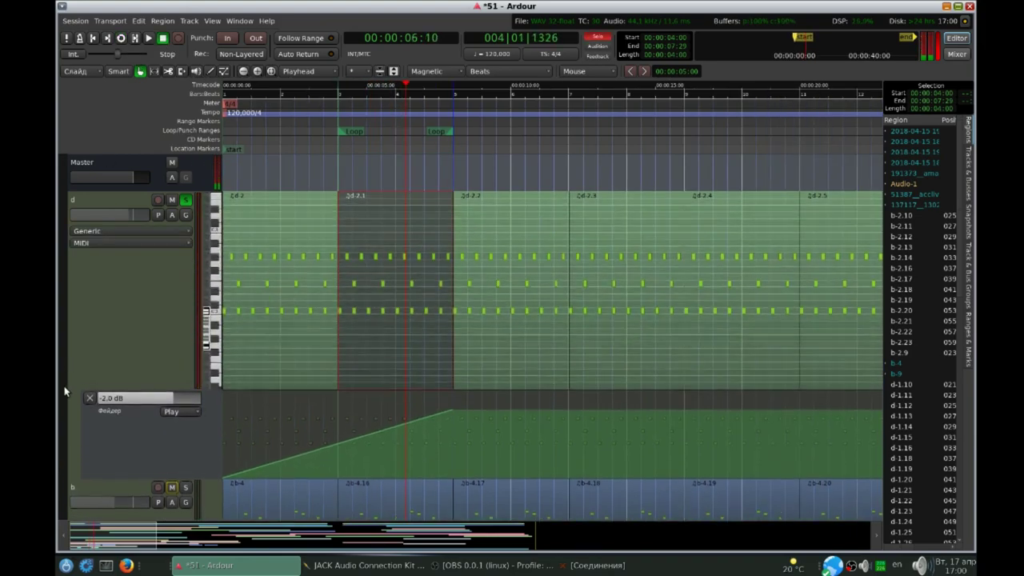
click(256, 71)
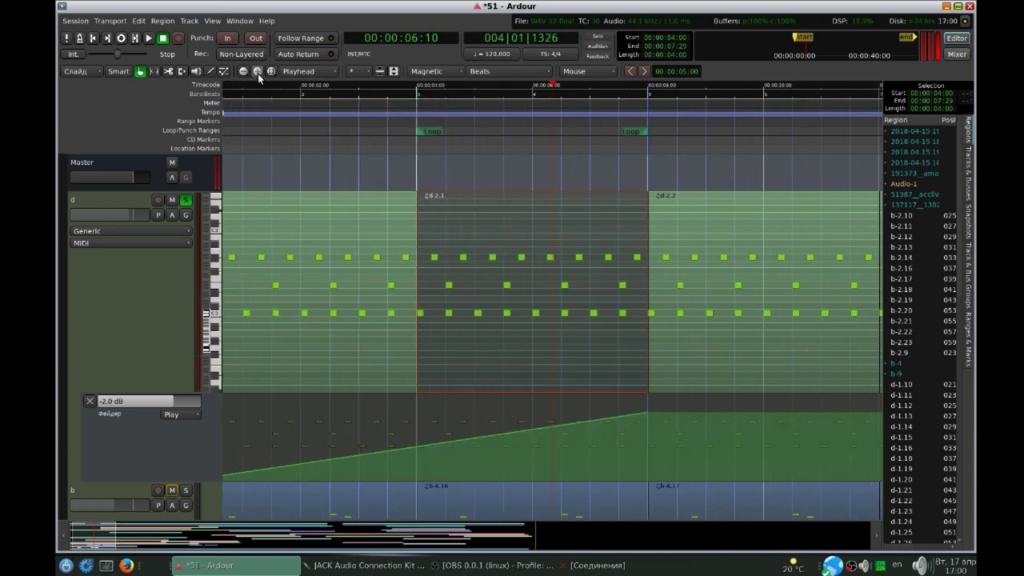
click(256, 71)
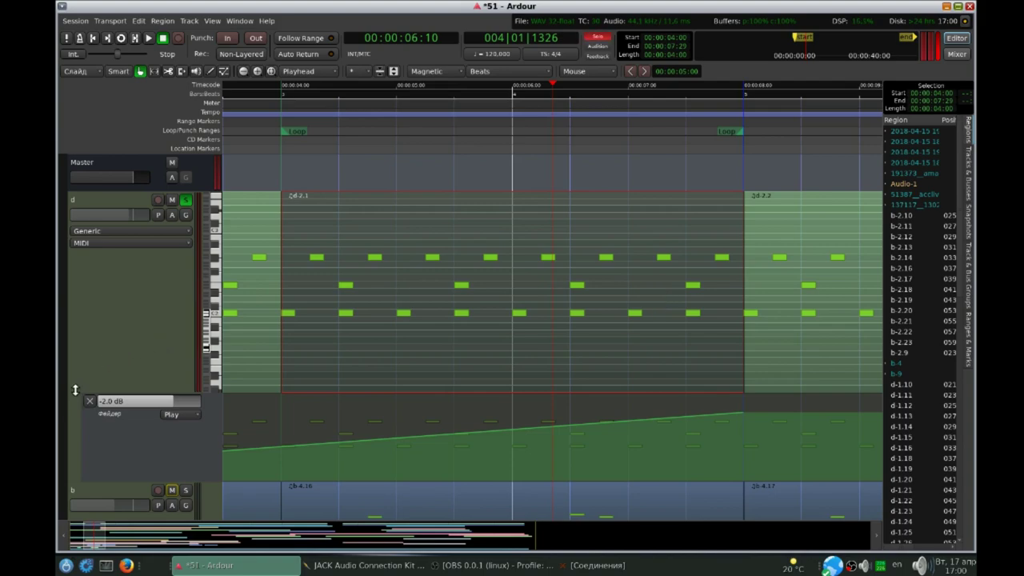
drag(76, 390, 85, 249)
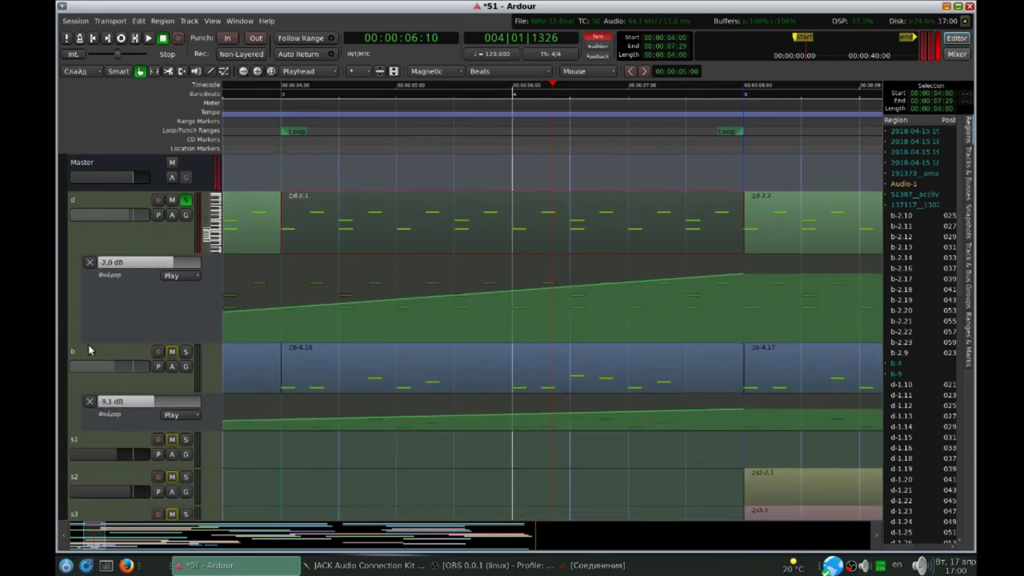
Examine track b along the timeline, checking its consecutive regions b-4.17 and b-4.18
scroll(104, 384, down, 3)
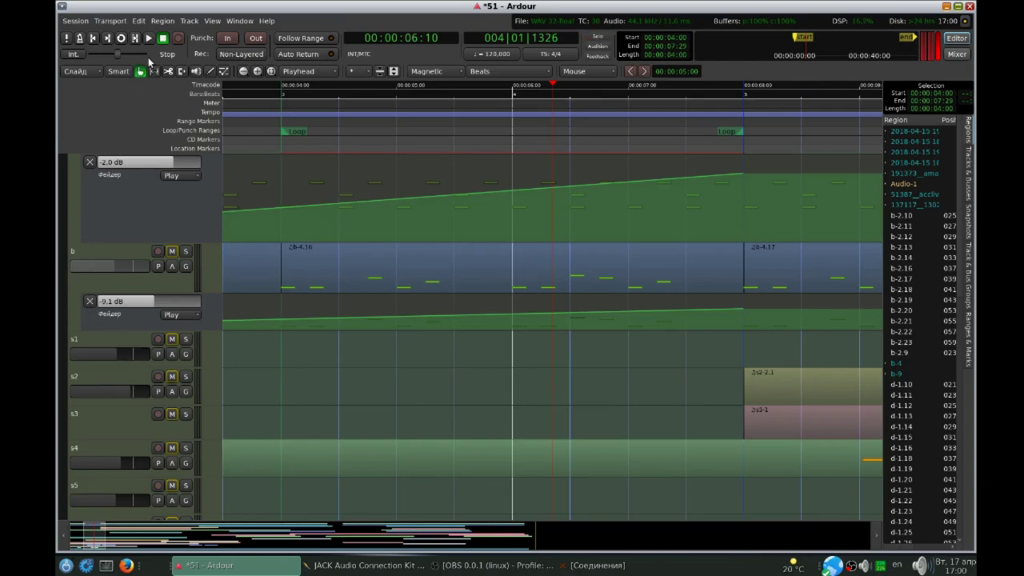
click(76, 253)
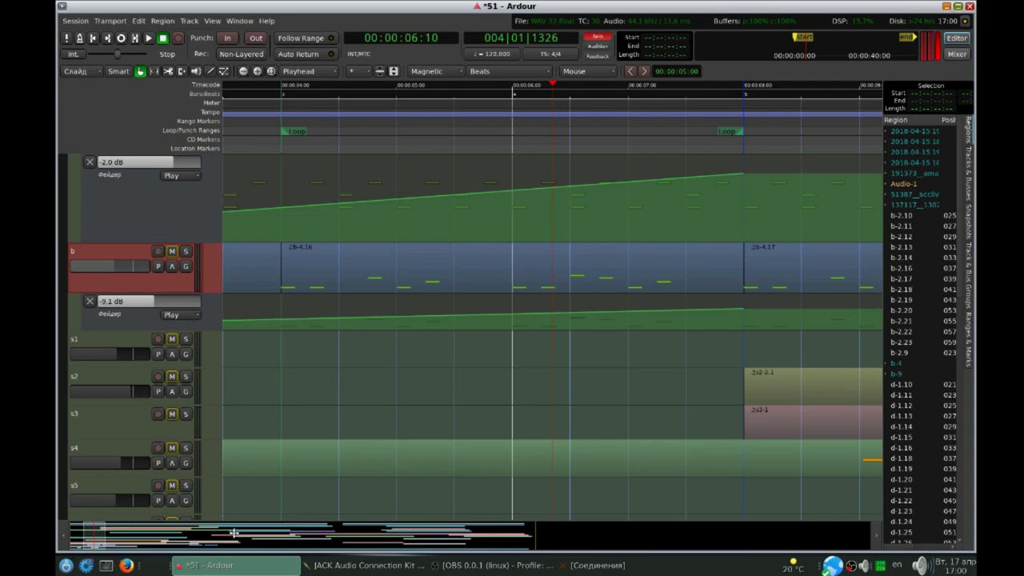
drag(200, 534, 213, 528)
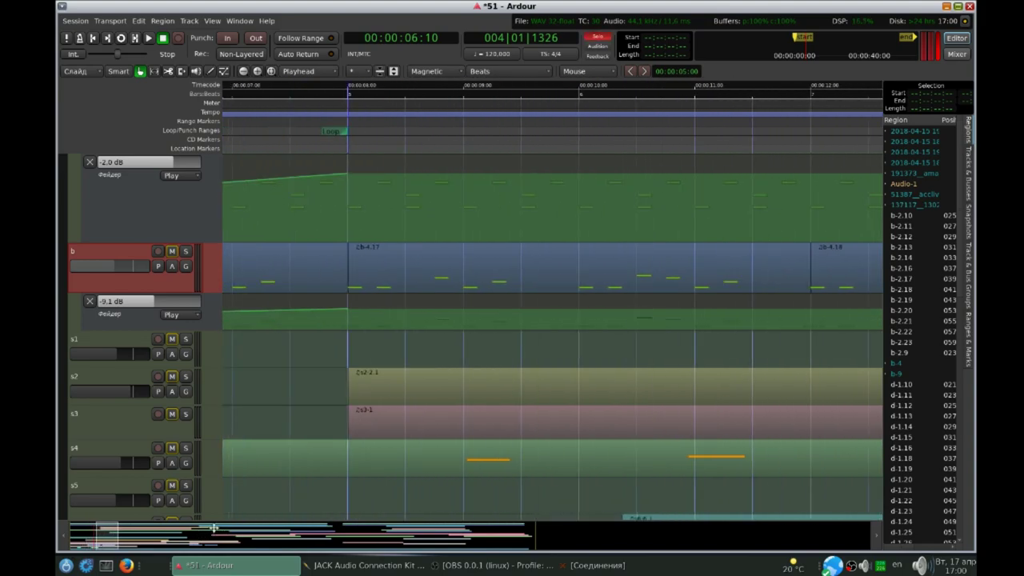
scroll(251, 86, down, 1)
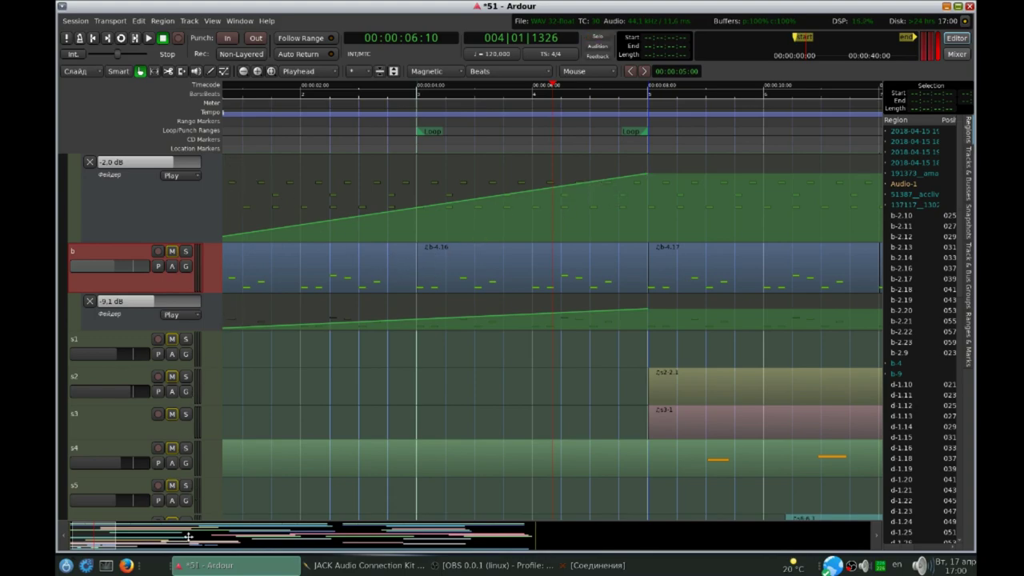
drag(96, 537, 127, 538)
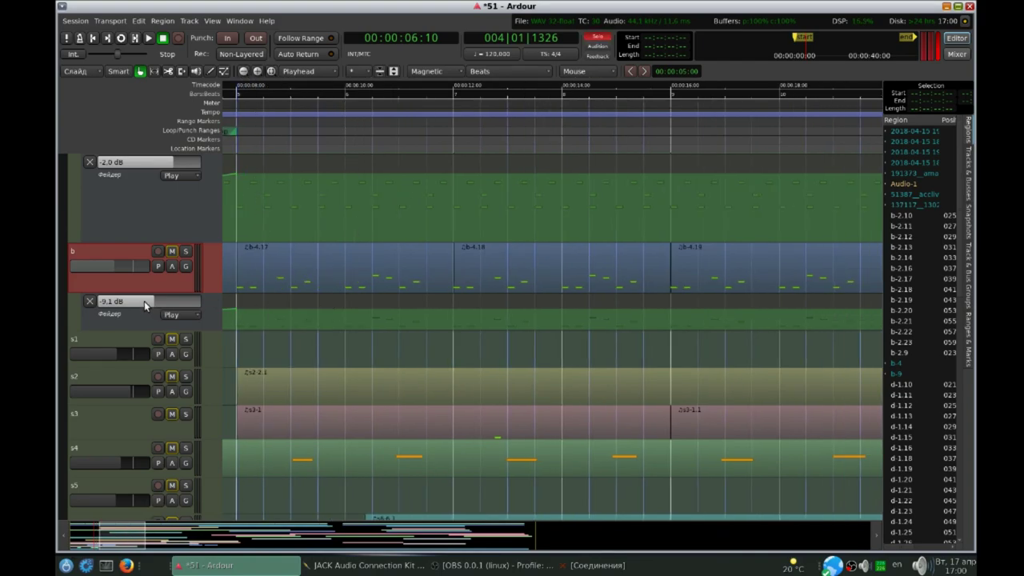
click(409, 272)
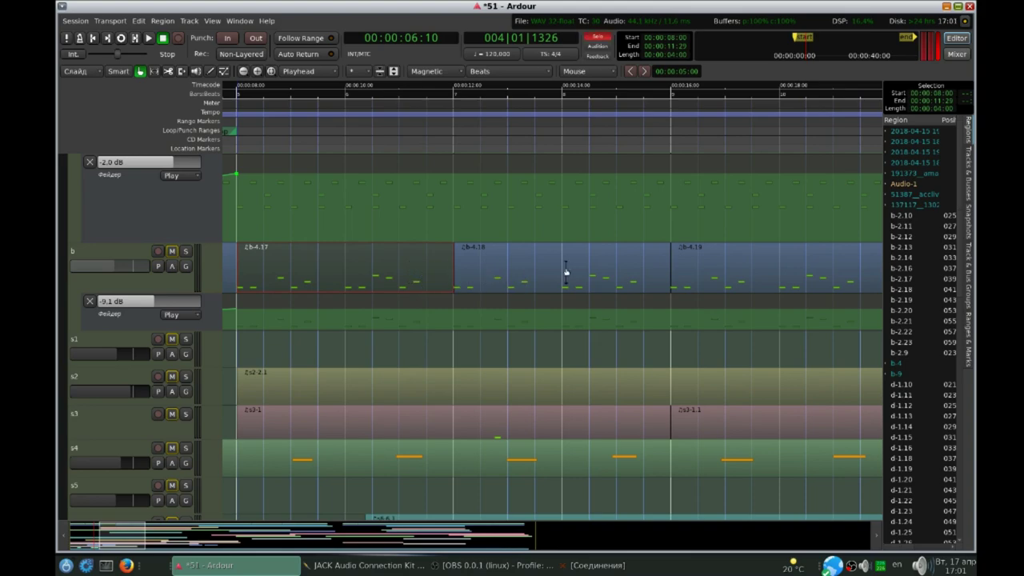
click(337, 210)
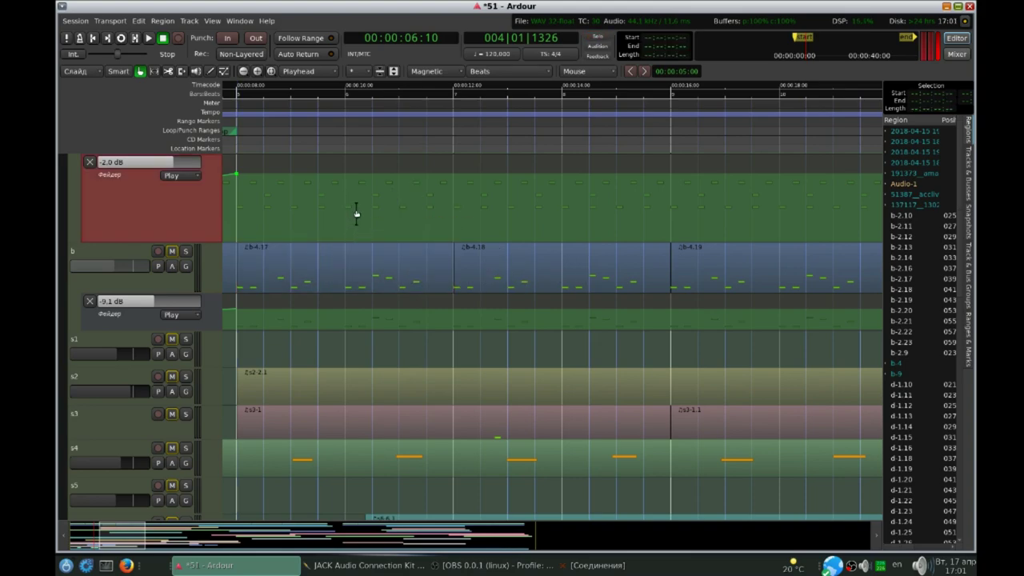
click(359, 269)
click(536, 264)
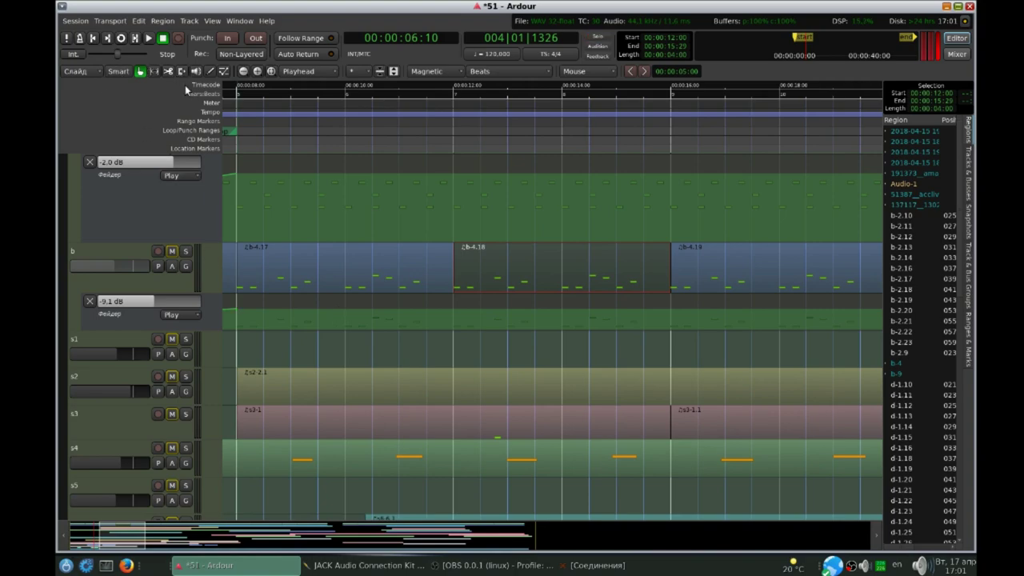
Solo track b together with track d, listen to both in the loop, and stop playback
click(186, 251)
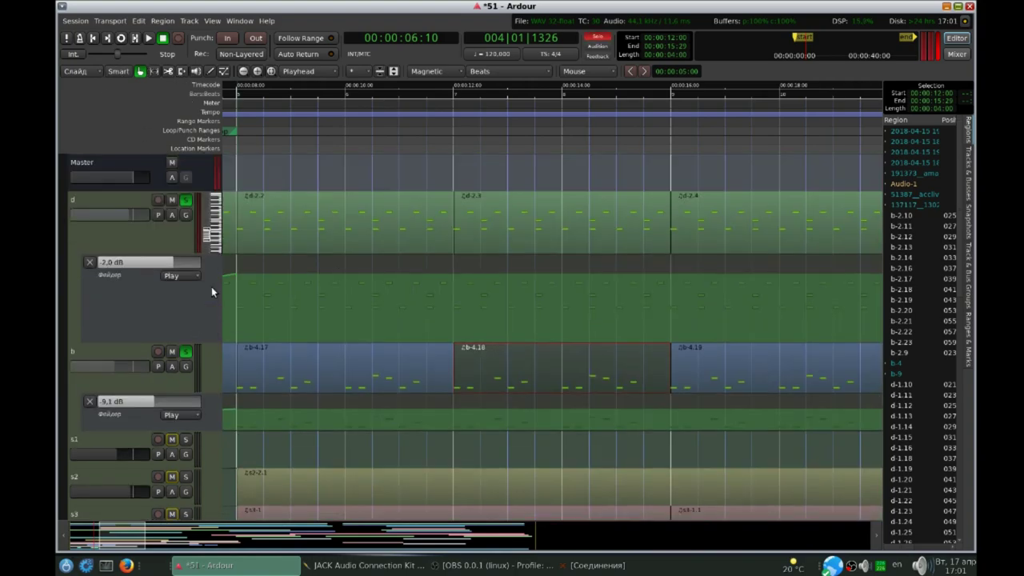
scroll(207, 279, up, 3)
scroll(327, 260, down, 3)
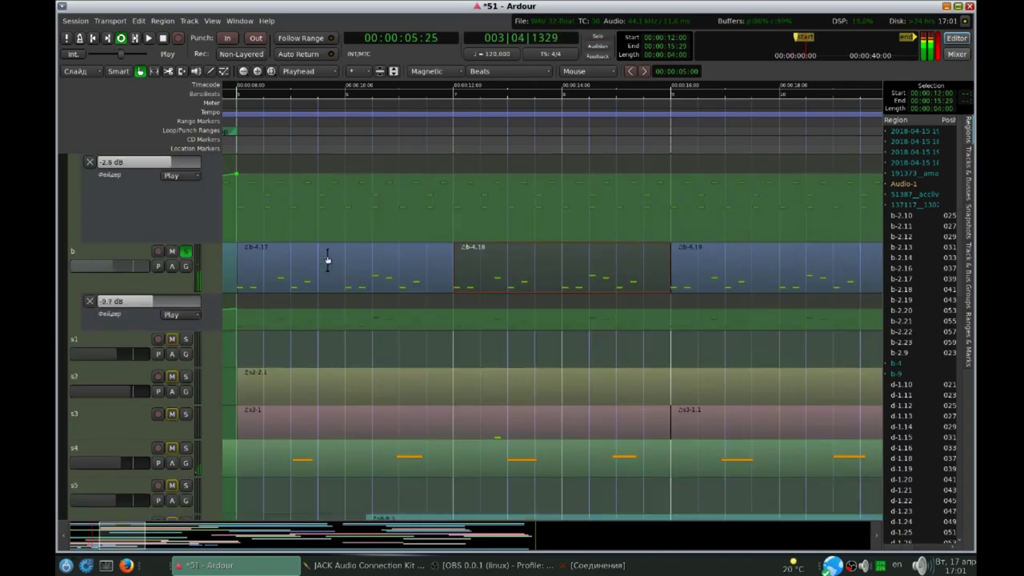
scroll(336, 272, up, 3)
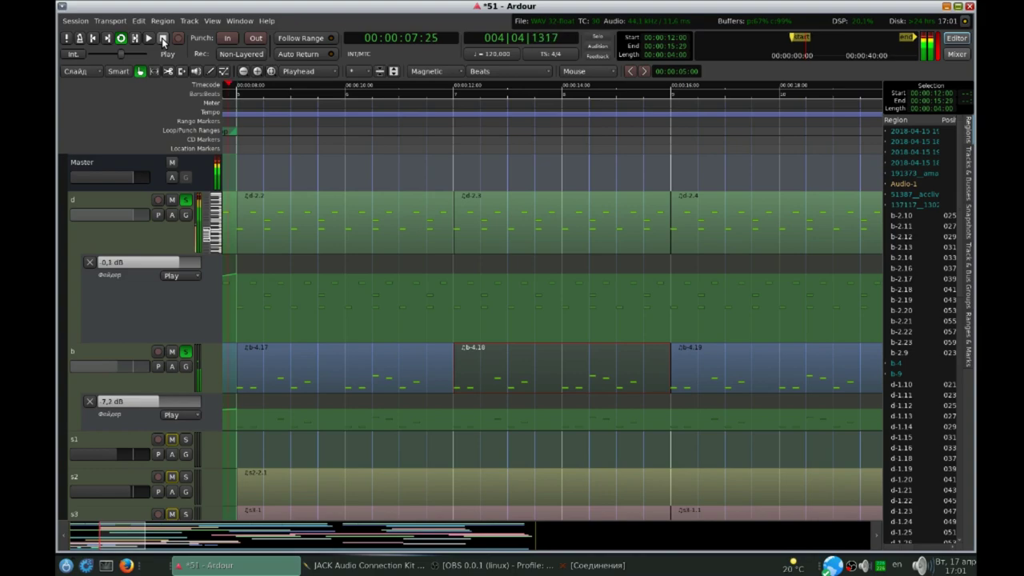
click(163, 38)
Move the loop range to bars 5 to 7, around regions d-2.2 and b-4.17, and start loop playback
drag(223, 131, 440, 132)
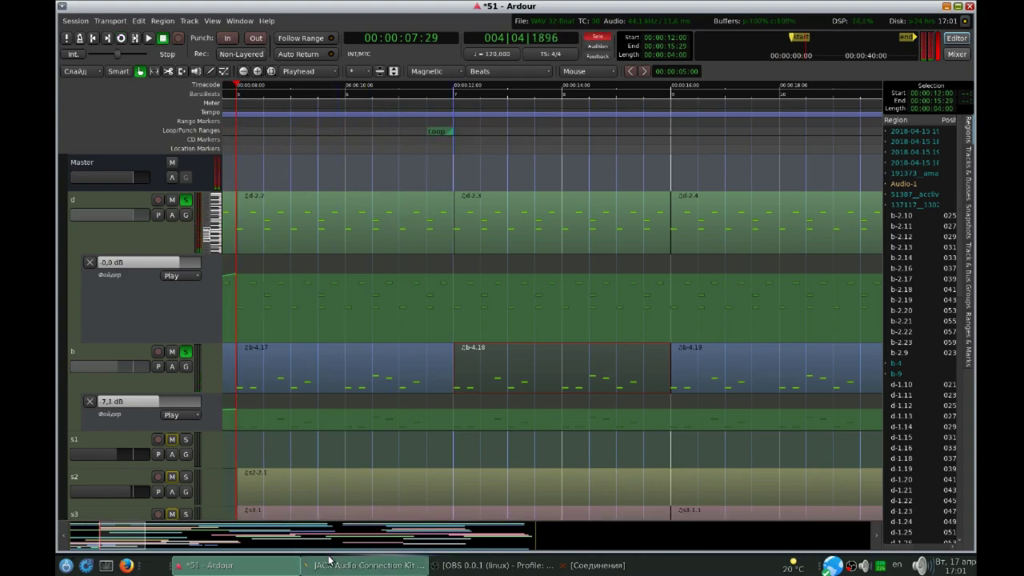
drag(122, 538, 90, 538)
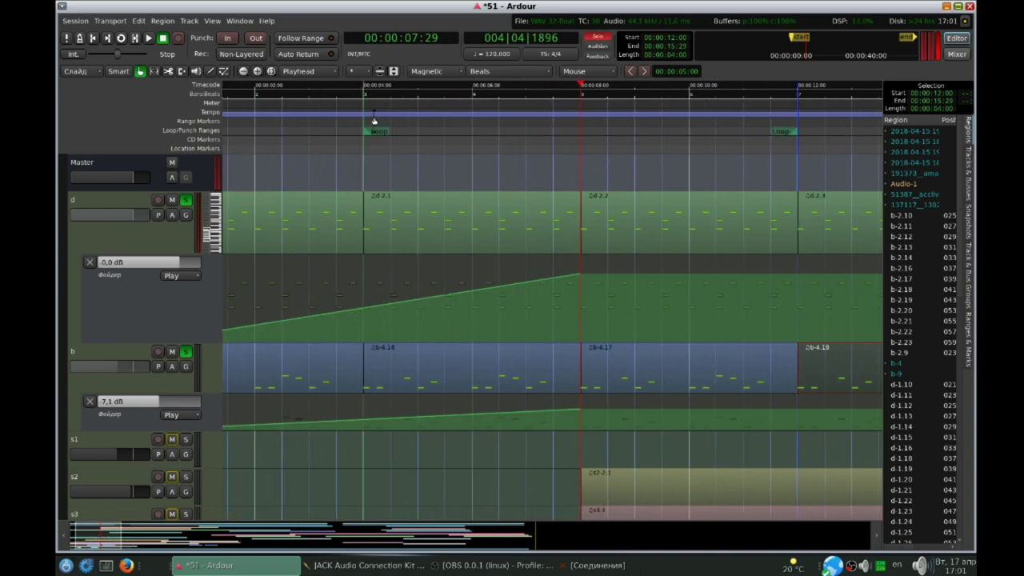
mouse_move(373, 130)
mouse_down()
mouse_move(613, 130)
mouse_move(594, 134)
mouse_up()
click(606, 94)
key(l)
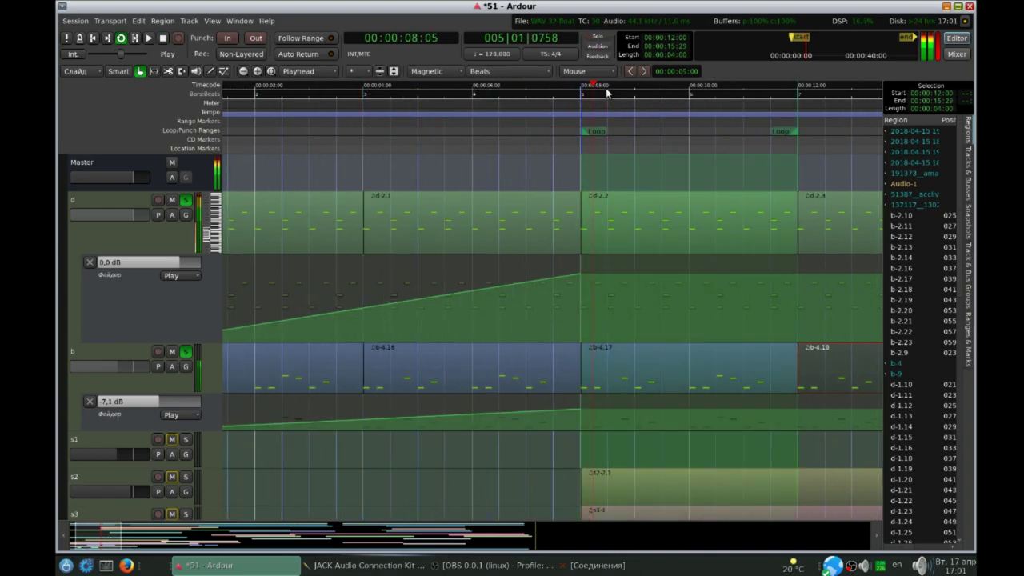
Select region d-2.2 and turn off solo on tracks d and b while the loop plays
click(625, 219)
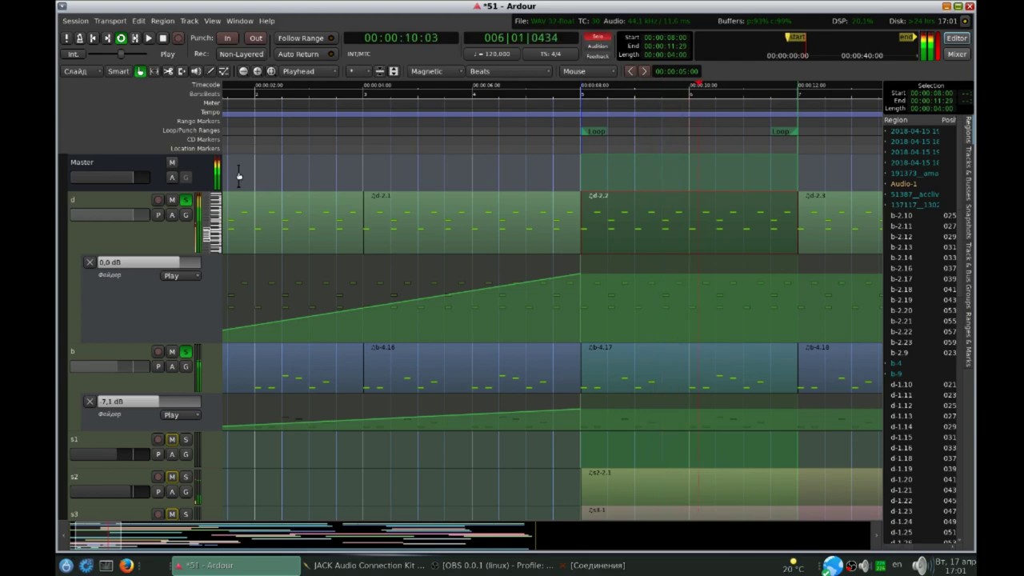
click(188, 202)
click(185, 351)
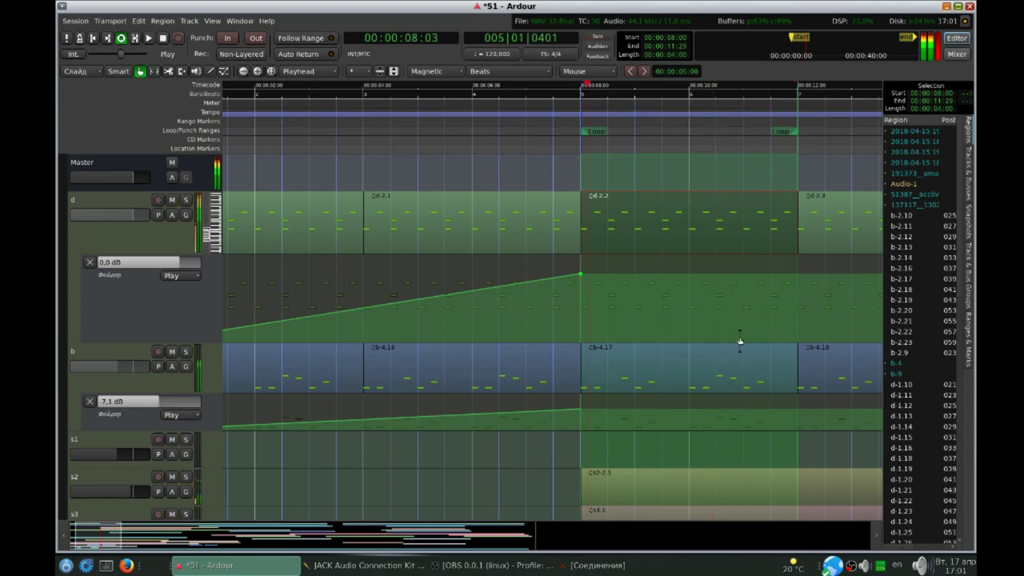
Look over the lower tracks during loop playback and select the region on the Audio track
scroll(702, 336, down, 3)
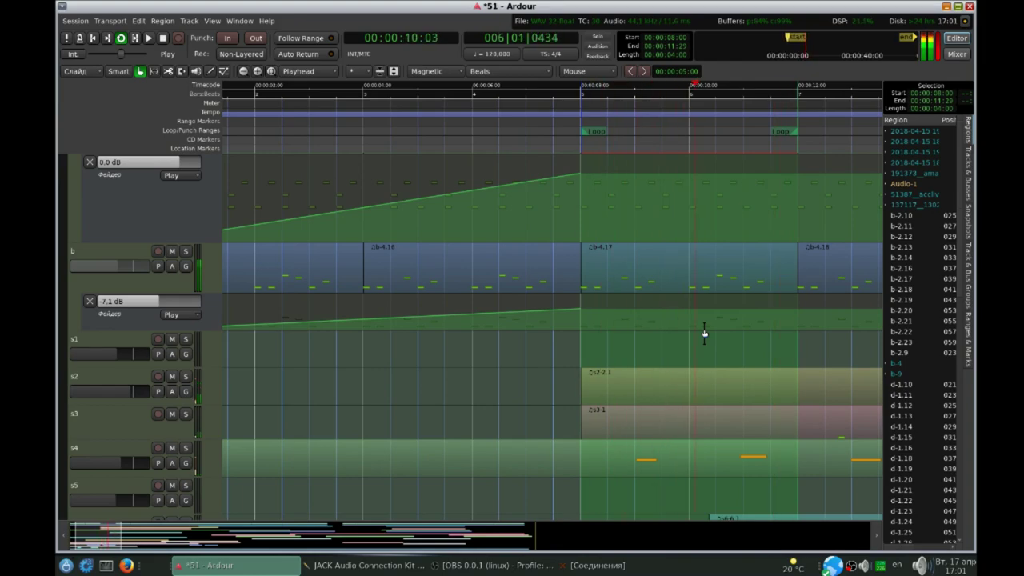
scroll(665, 326, down, 5)
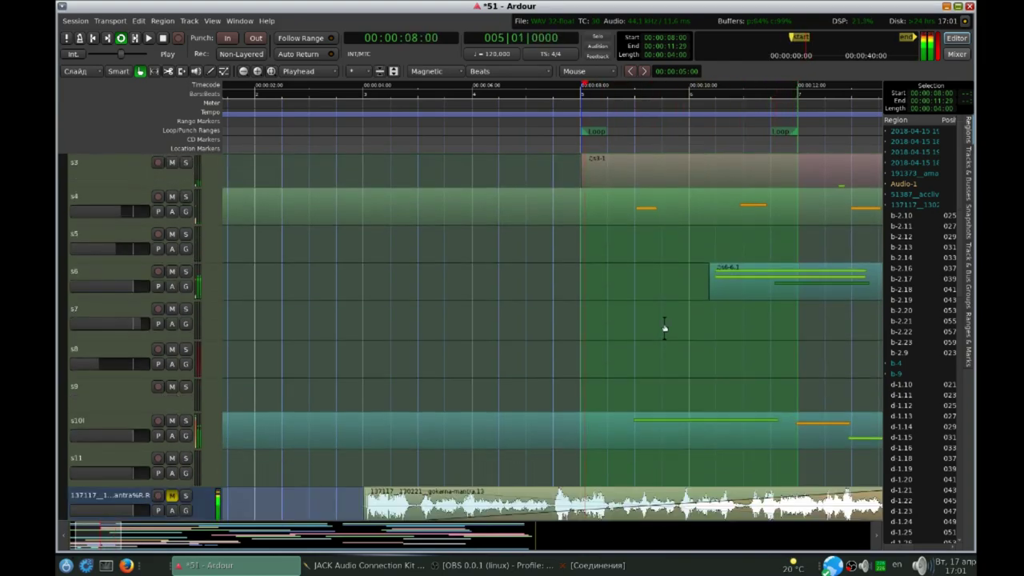
scroll(679, 328, down, 6)
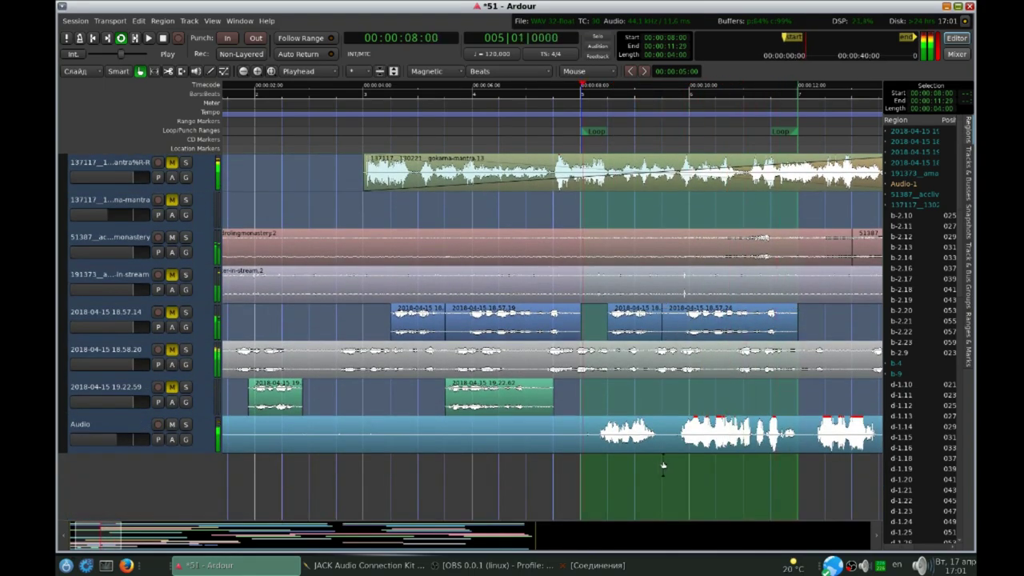
click(317, 435)
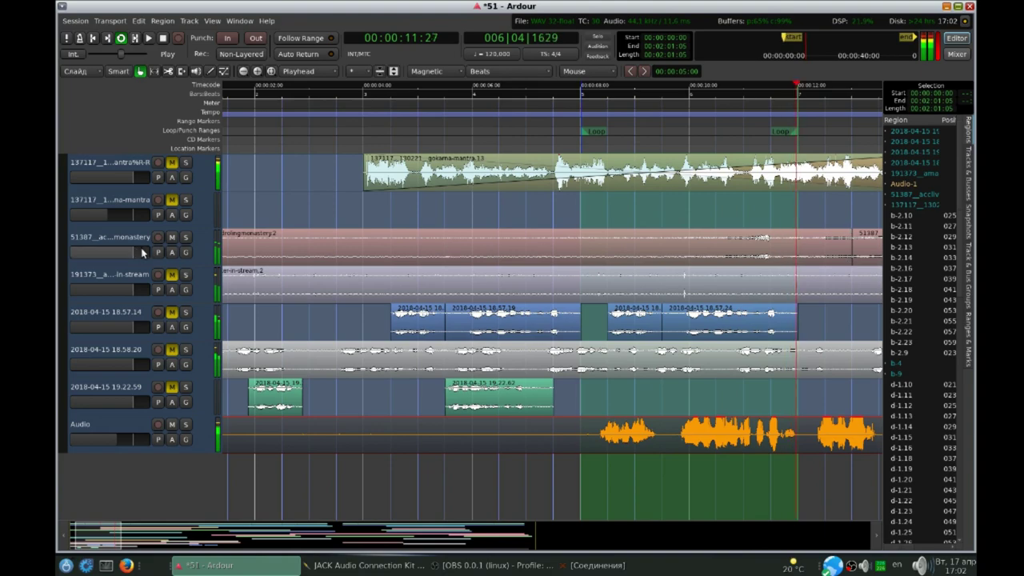
Audition the 51387 monastery sample track alone in the loop, remove its solo and stop playback
click(626, 240)
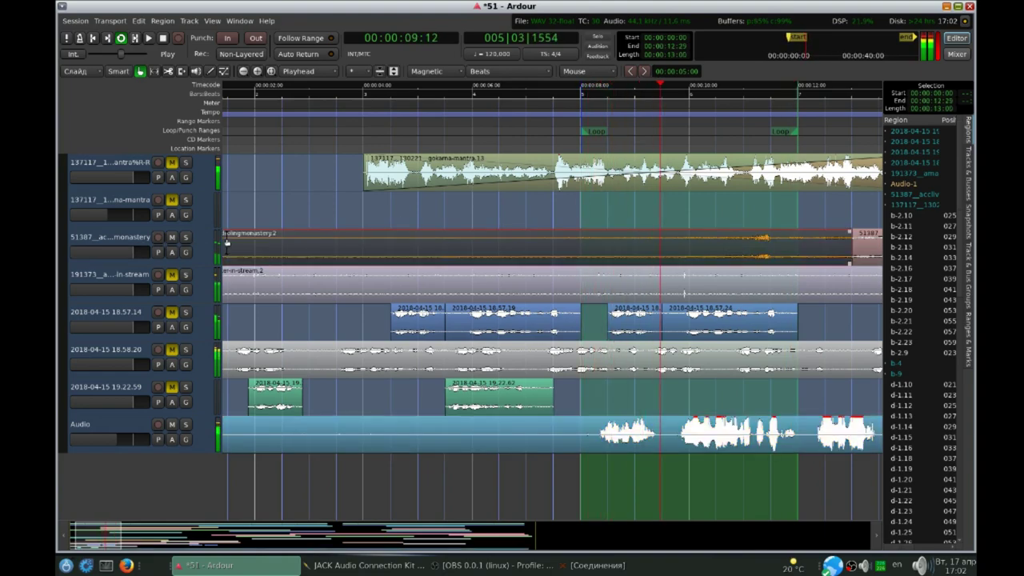
click(186, 237)
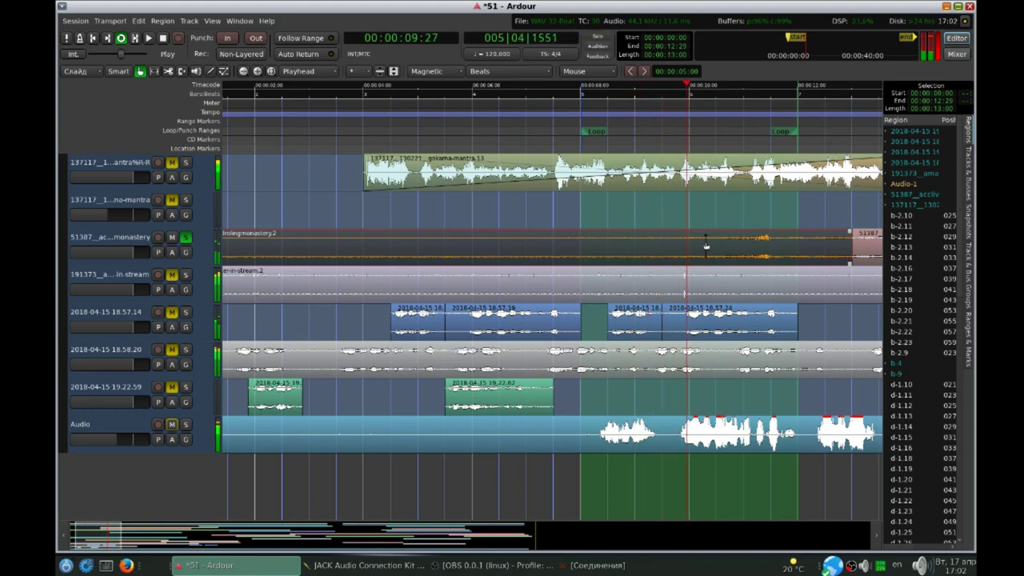
click(186, 238)
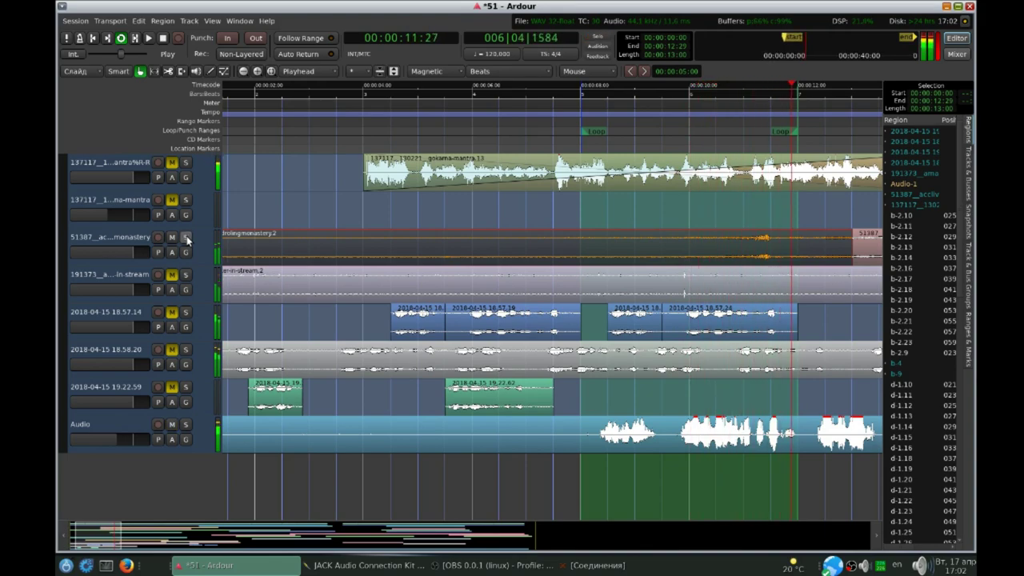
click(163, 40)
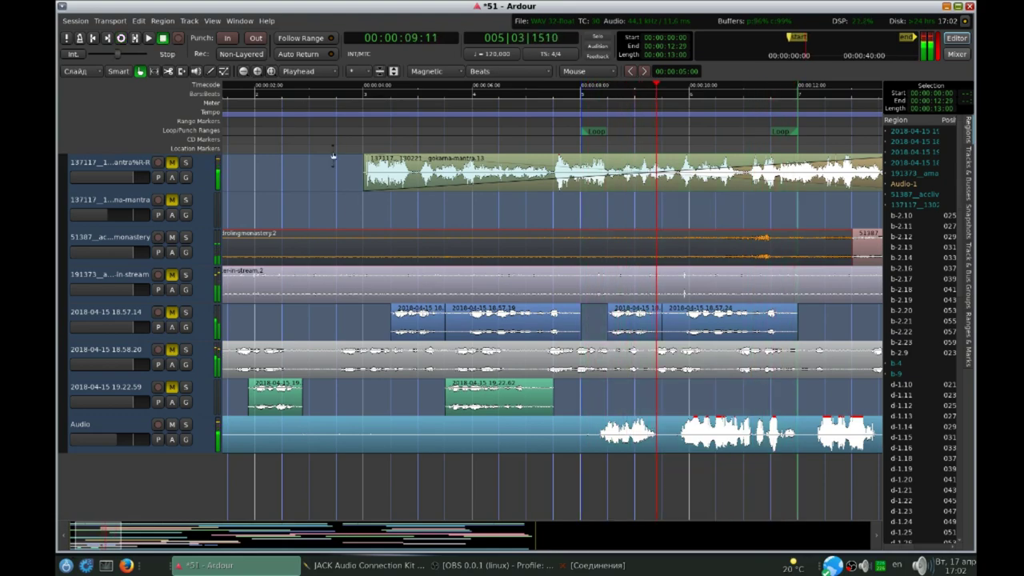
Select the Audio track's region and view it over a longer stretch of the timeline, up to about bar 25
drag(286, 293, 301, 378)
click(672, 439)
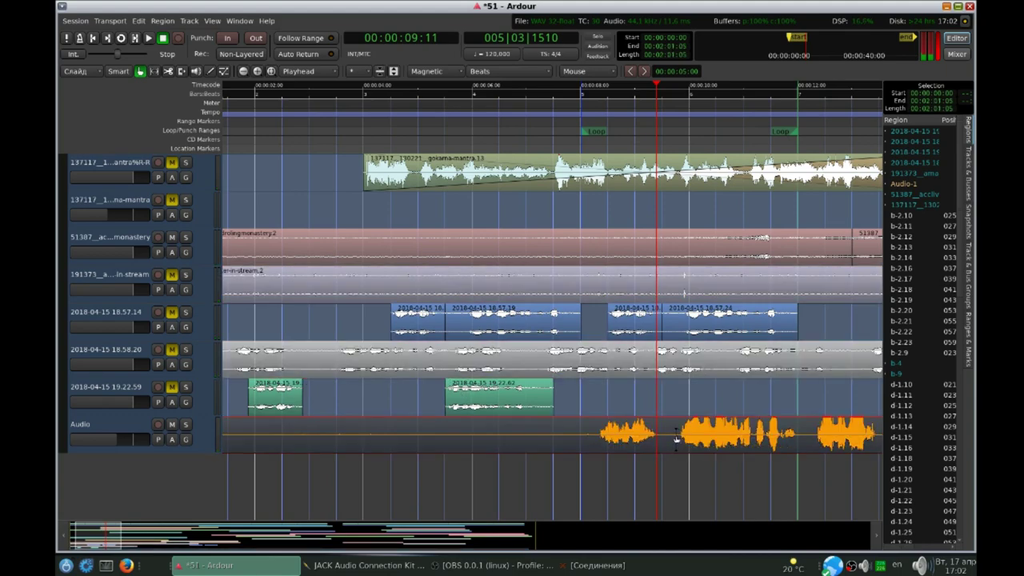
click(243, 70)
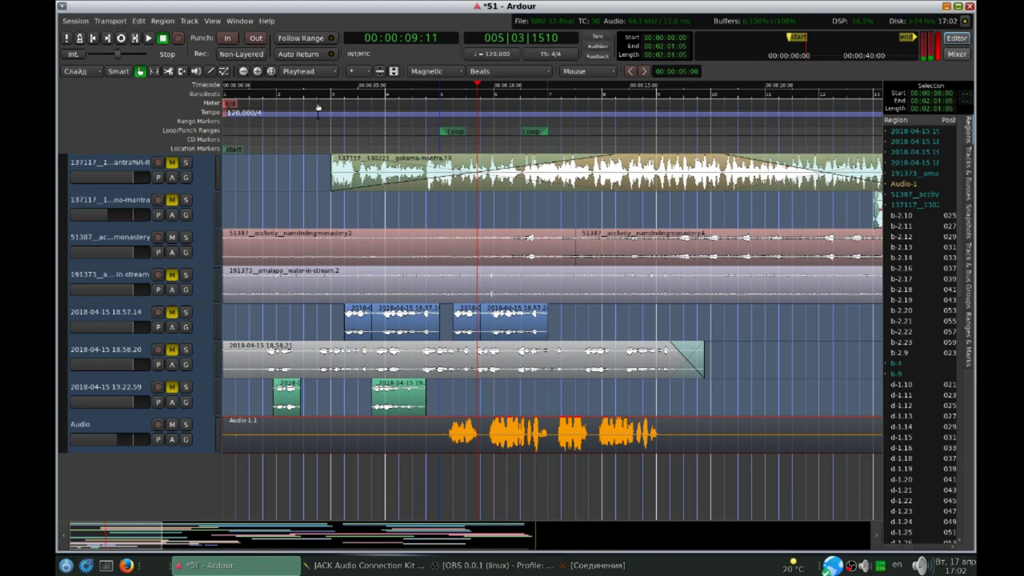
click(243, 70)
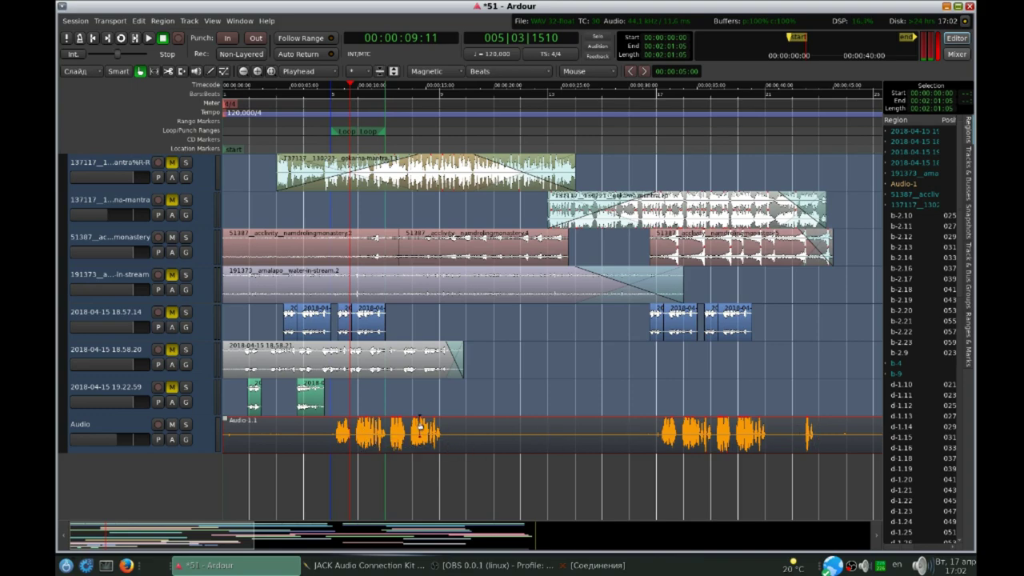
Examine the monastery, water-stream and recorded voice regions one by one, as well as the arrangement of MIDI tracks s2 to s11
click(289, 255)
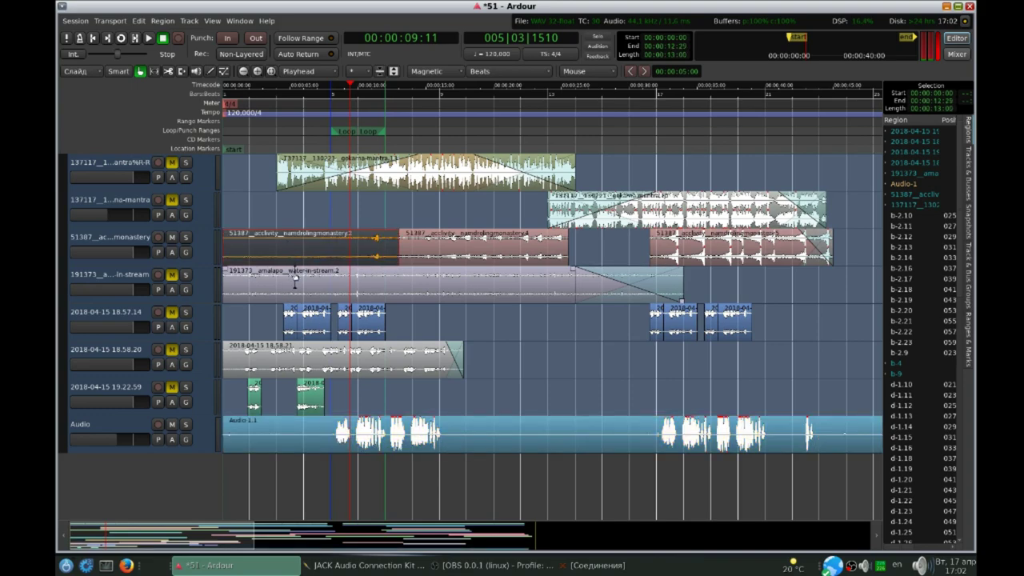
click(294, 281)
click(279, 362)
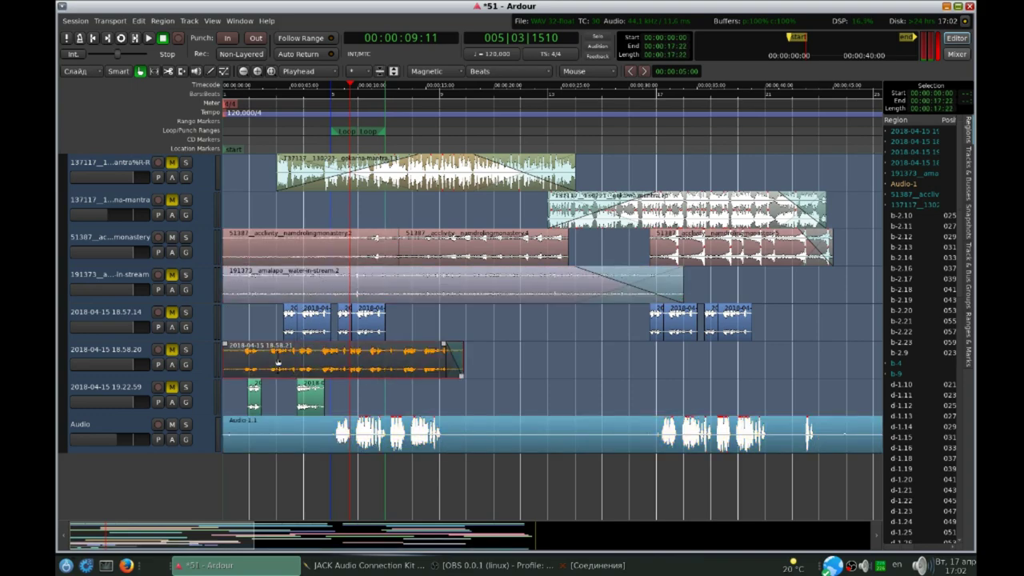
click(341, 284)
click(371, 242)
scroll(472, 268, up, 2)
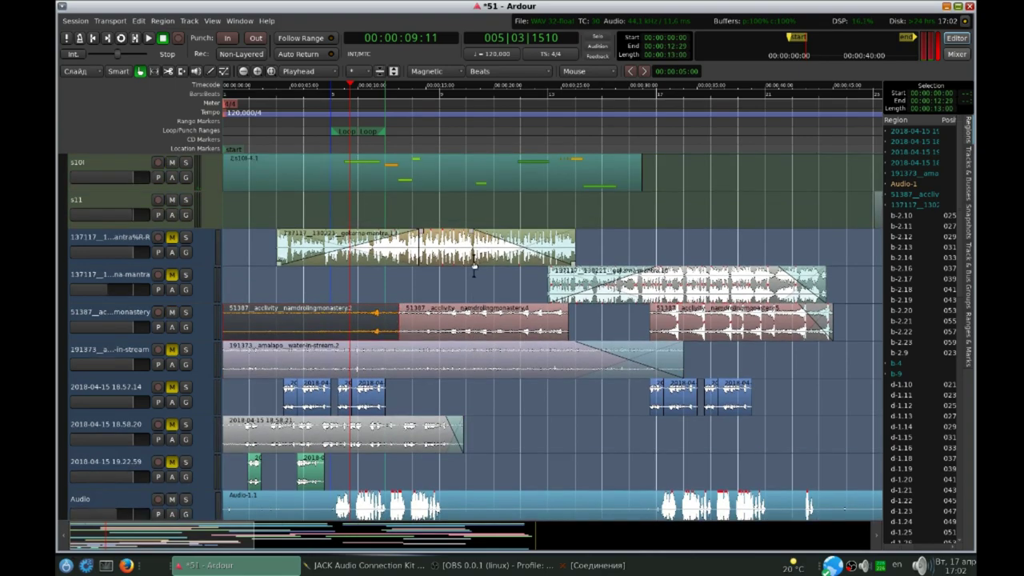
click(467, 360)
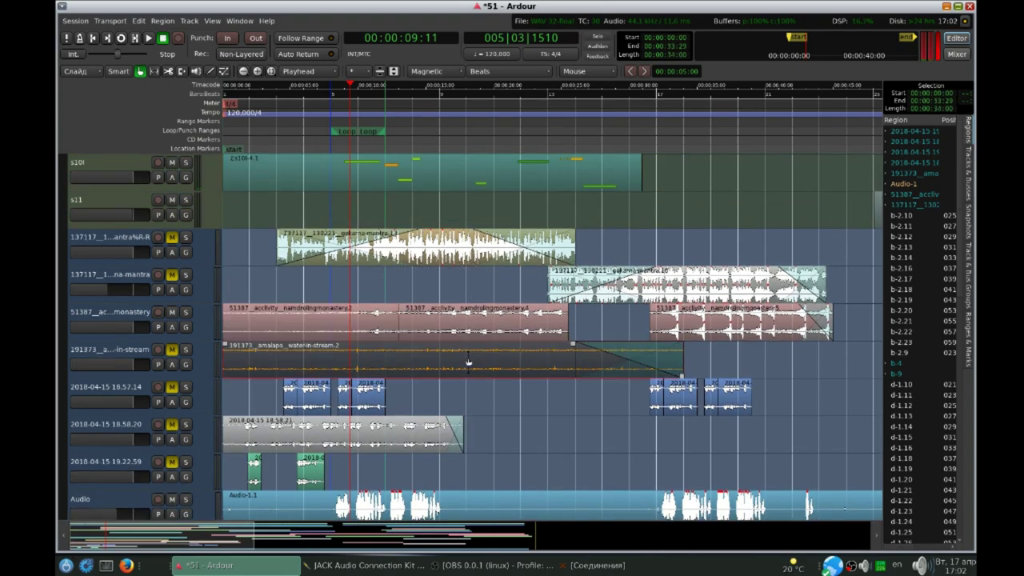
click(395, 443)
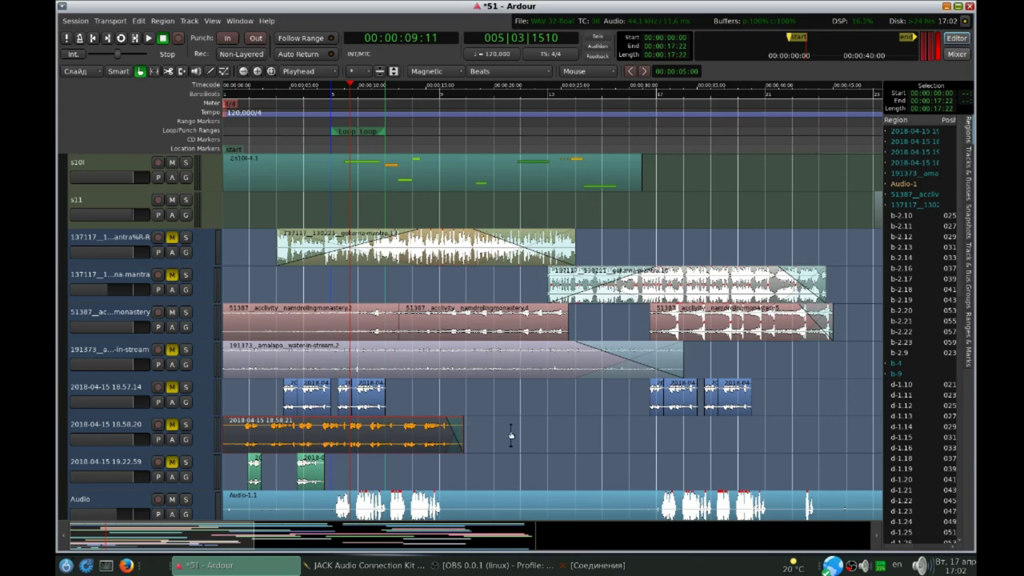
scroll(467, 416, up, 4)
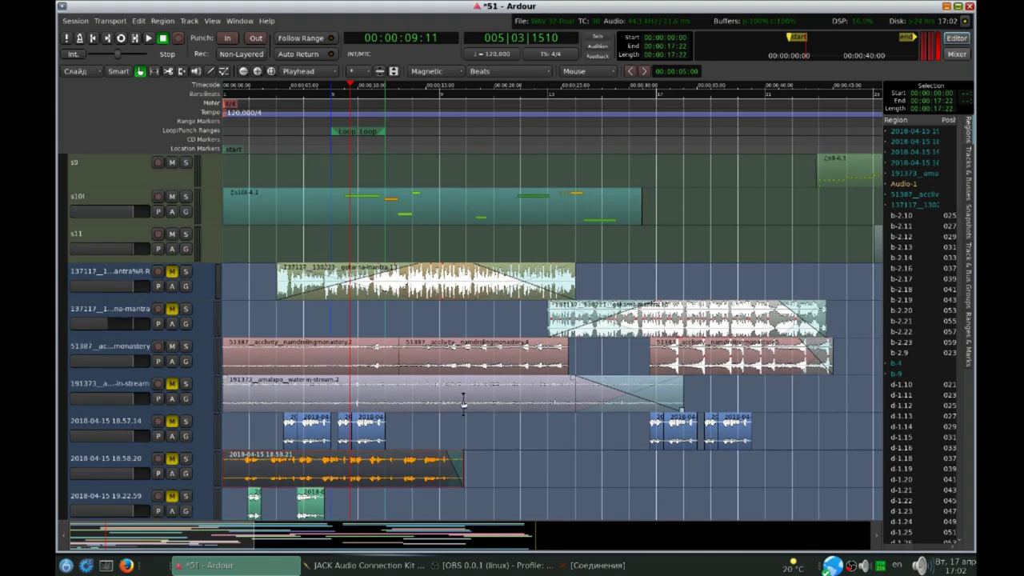
scroll(466, 404, up, 4)
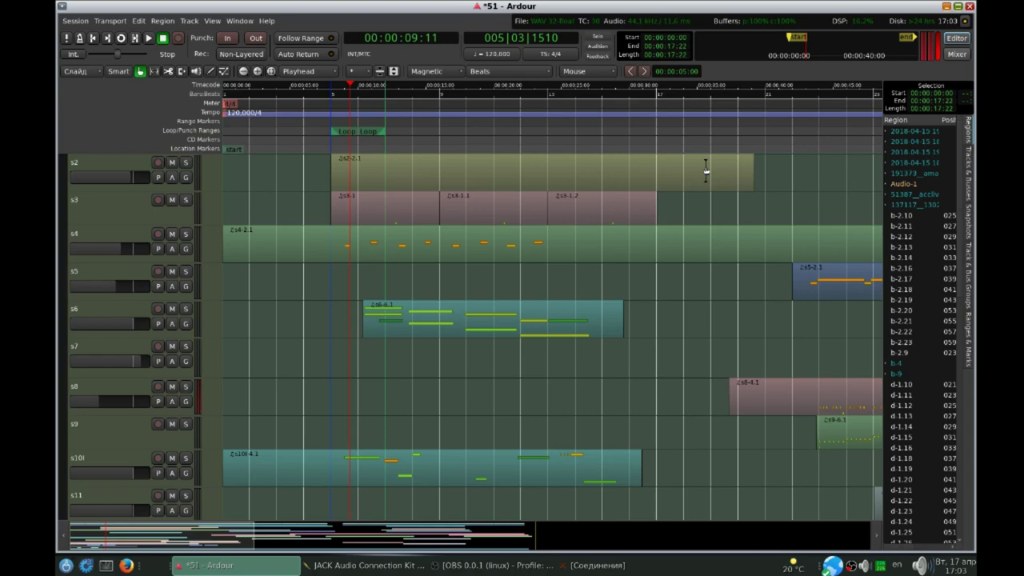
Switch to the mixer and inspect the DrMr Sampler kit and its drum sounds on track d, closing its window when done
click(956, 54)
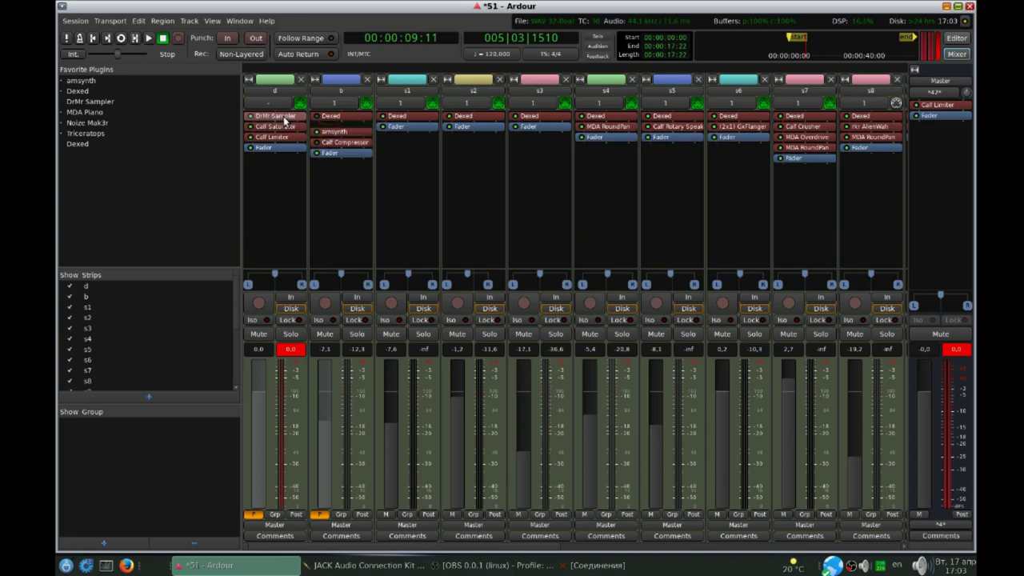
double_click(284, 120)
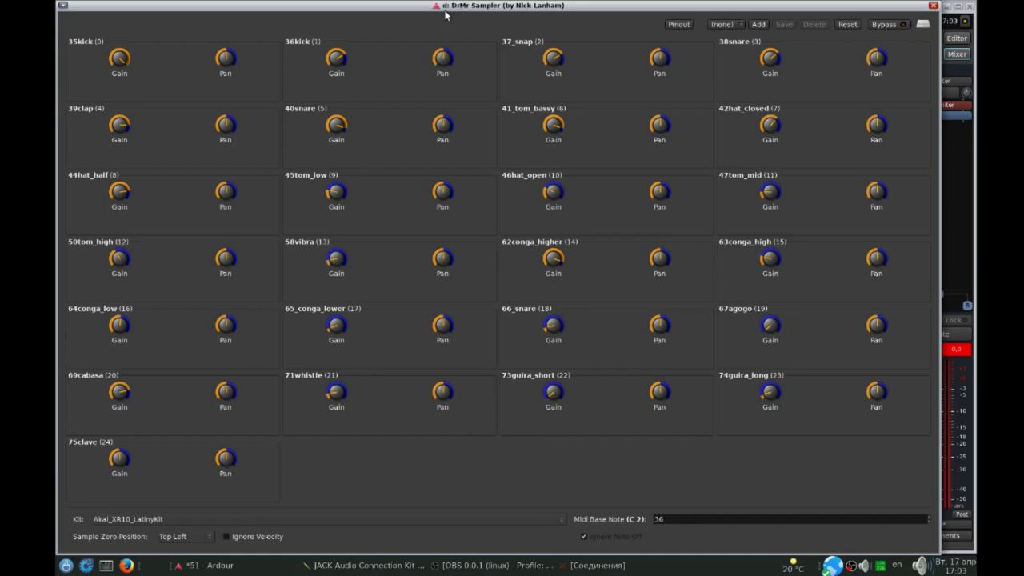
drag(446, 14, 475, 15)
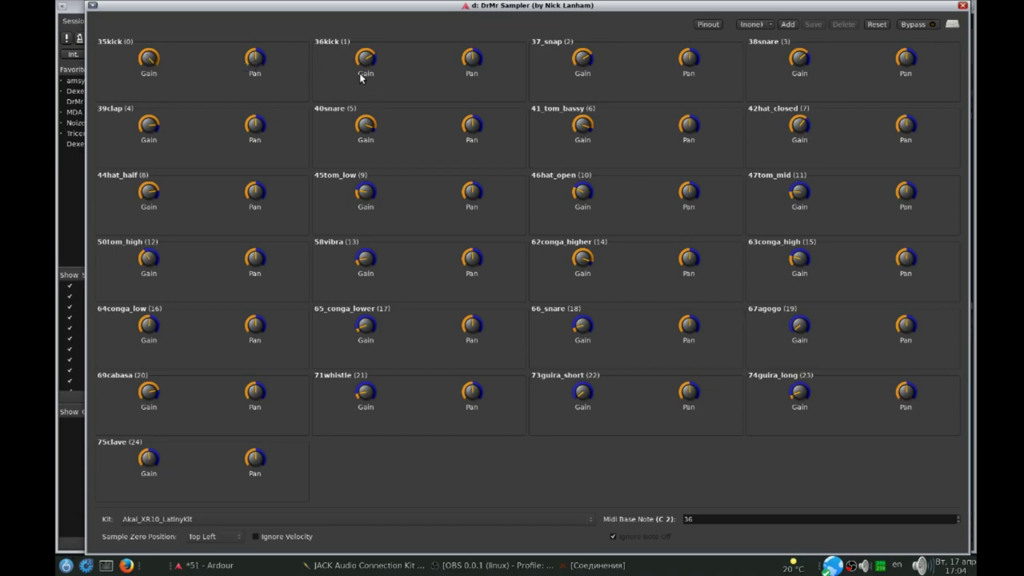
click(962, 7)
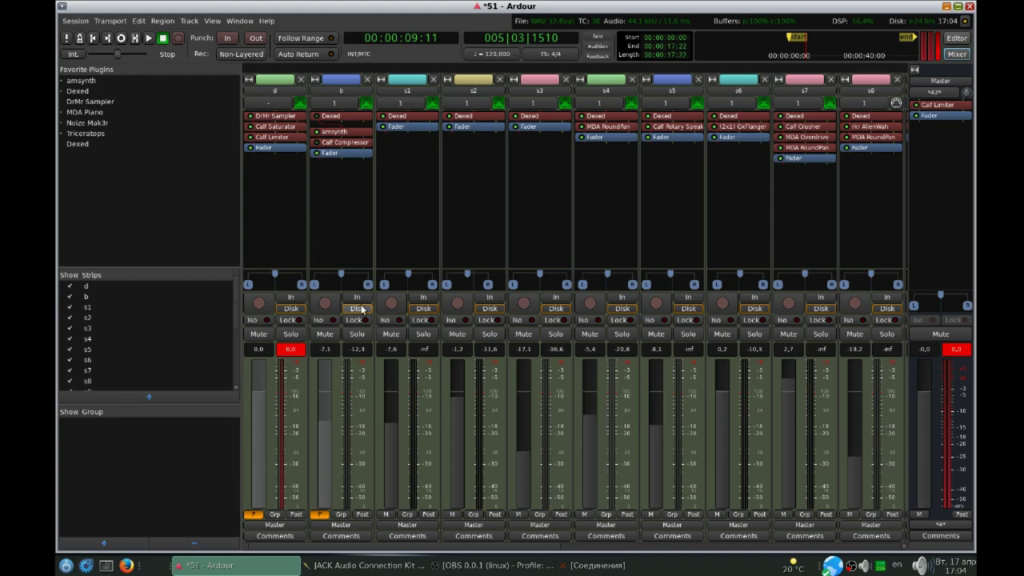
Solo track d in loop playback and audition its Calf Saturator effect using the bypass
click(290, 334)
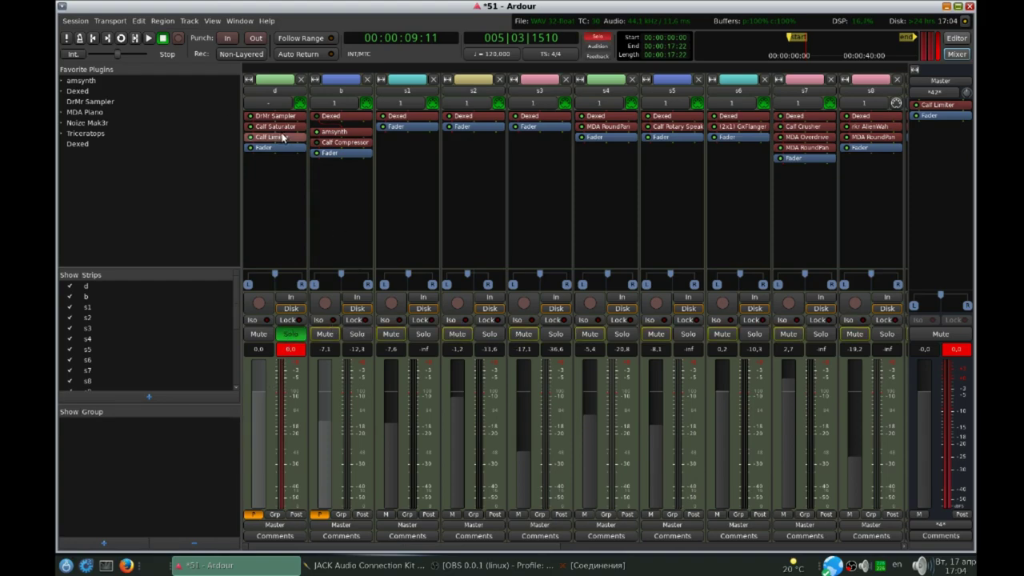
key(space)
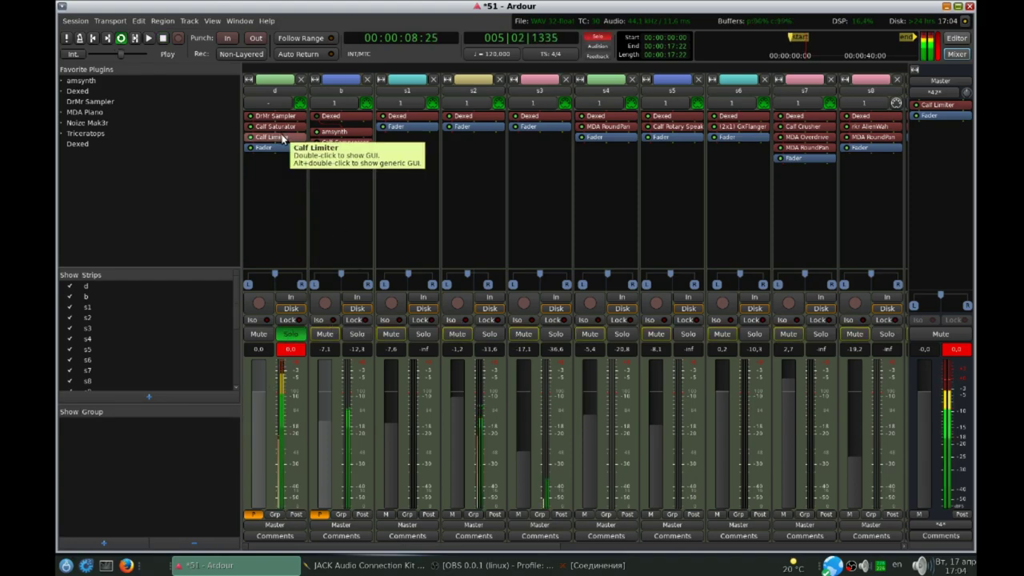
double_click(280, 128)
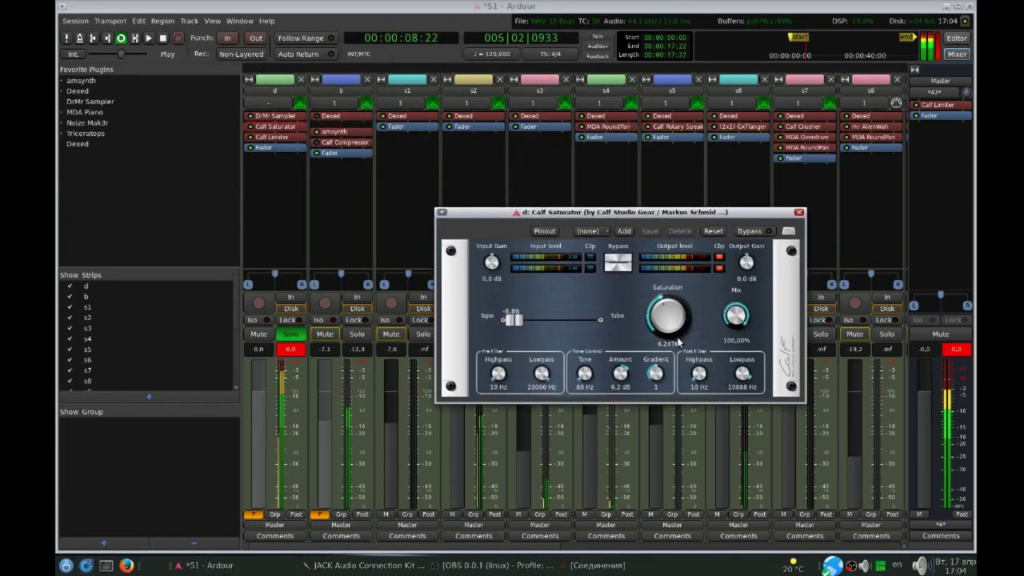
click(763, 231)
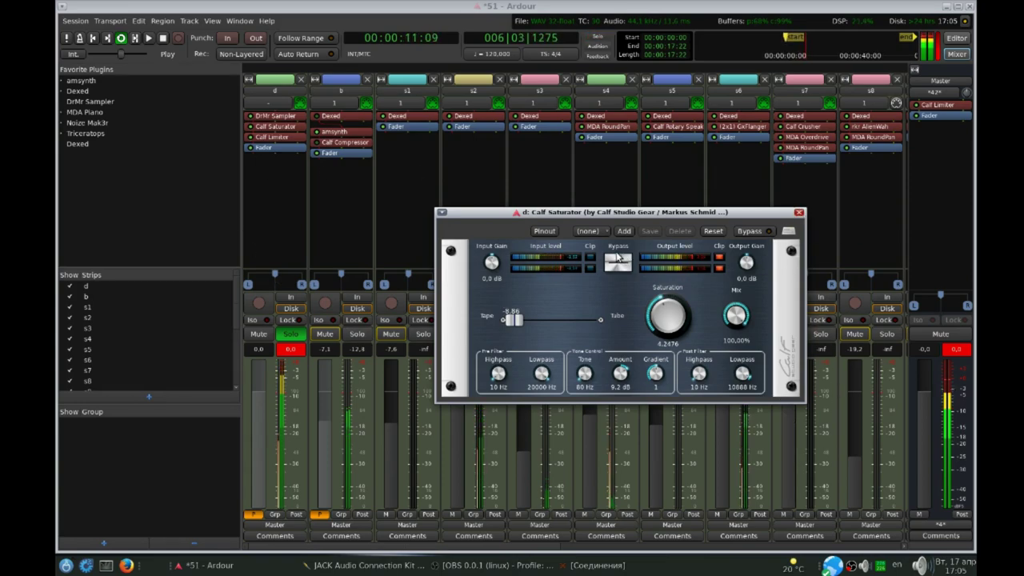
Inspect the Calf Limiter on track d while the loop plays, close both effect windows and stop playback
double_click(280, 137)
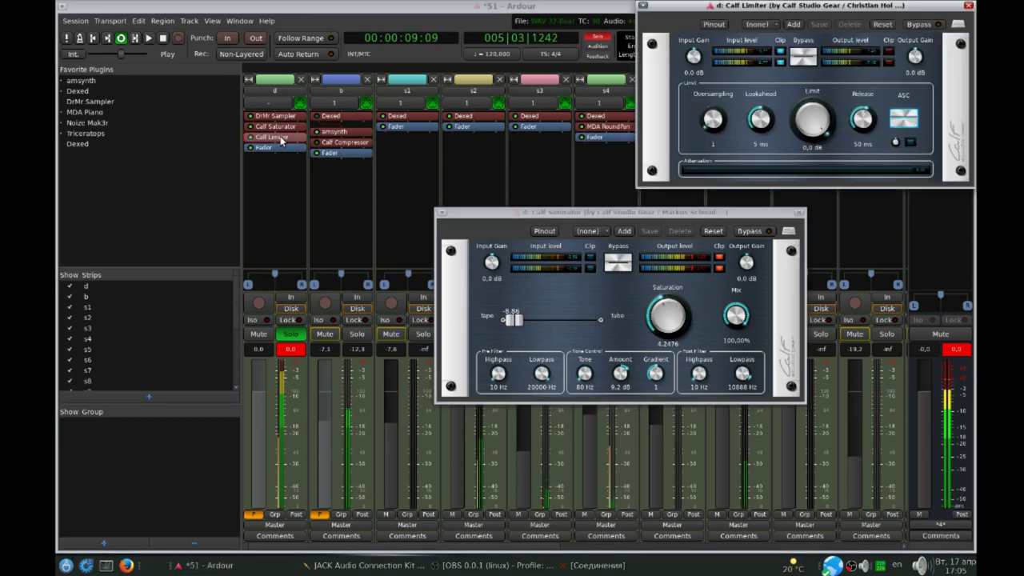
drag(756, 10, 213, 316)
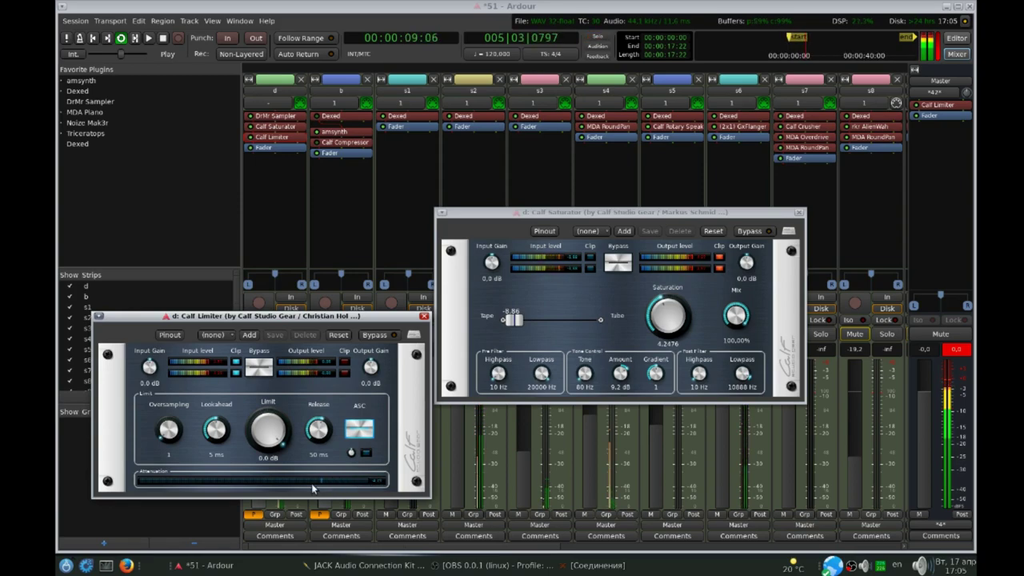
click(798, 213)
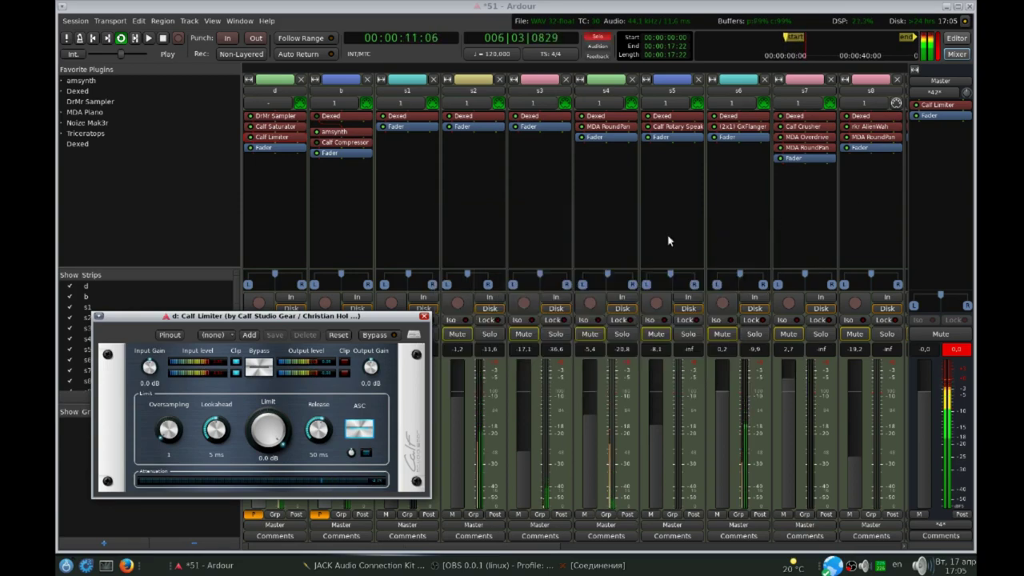
click(424, 318)
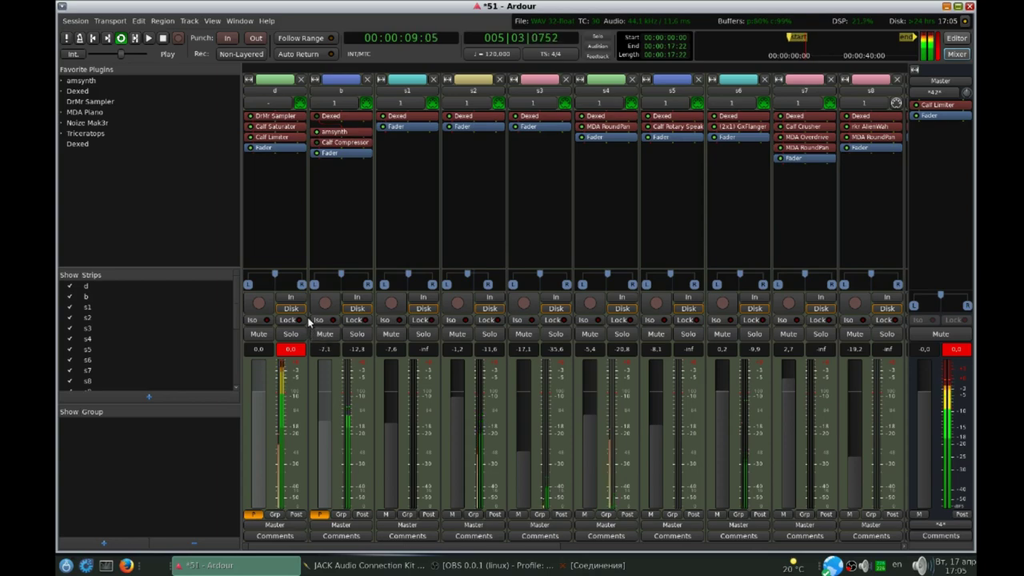
click(160, 38)
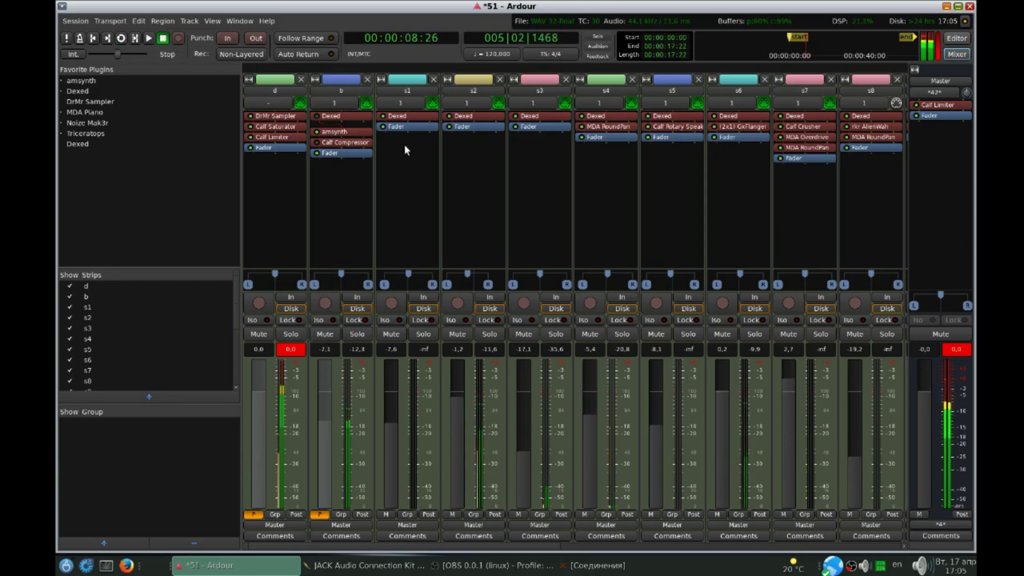
Solo track b in the mixer and start loop playback
click(356, 334)
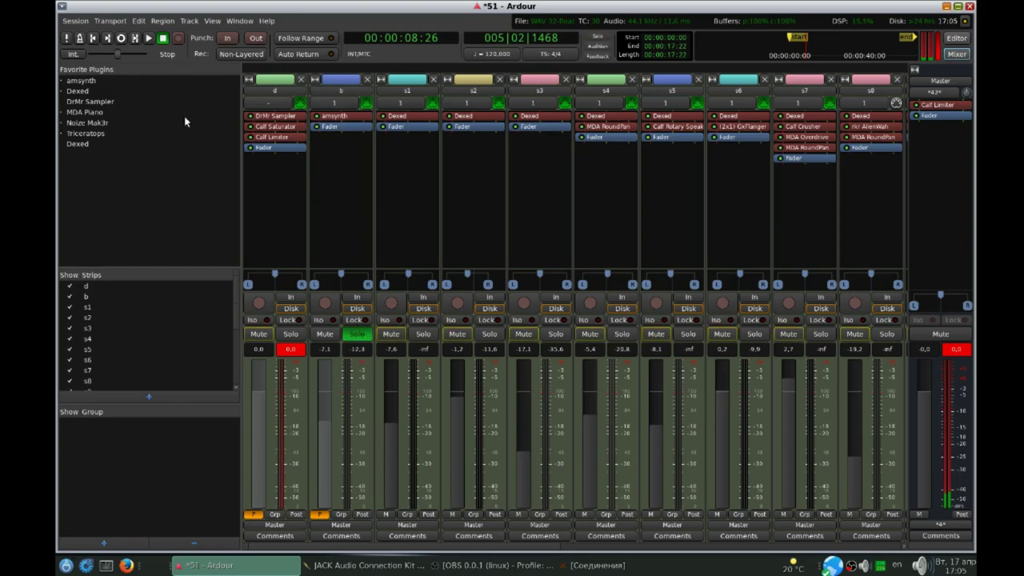
click(120, 38)
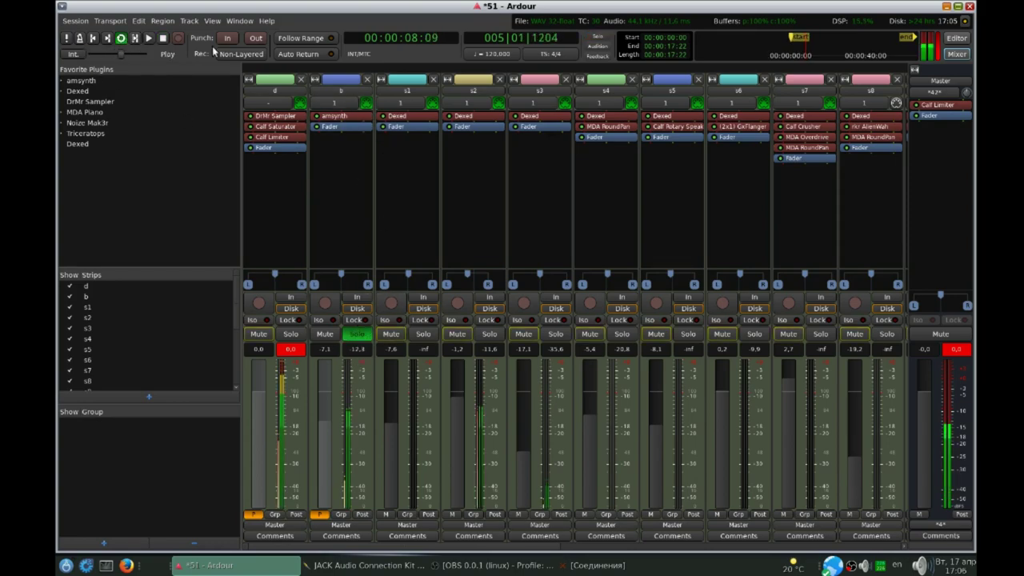
Open the amsynth plug-in on track b and examine its amp volume and drive controls while the loop plays
double_click(349, 120)
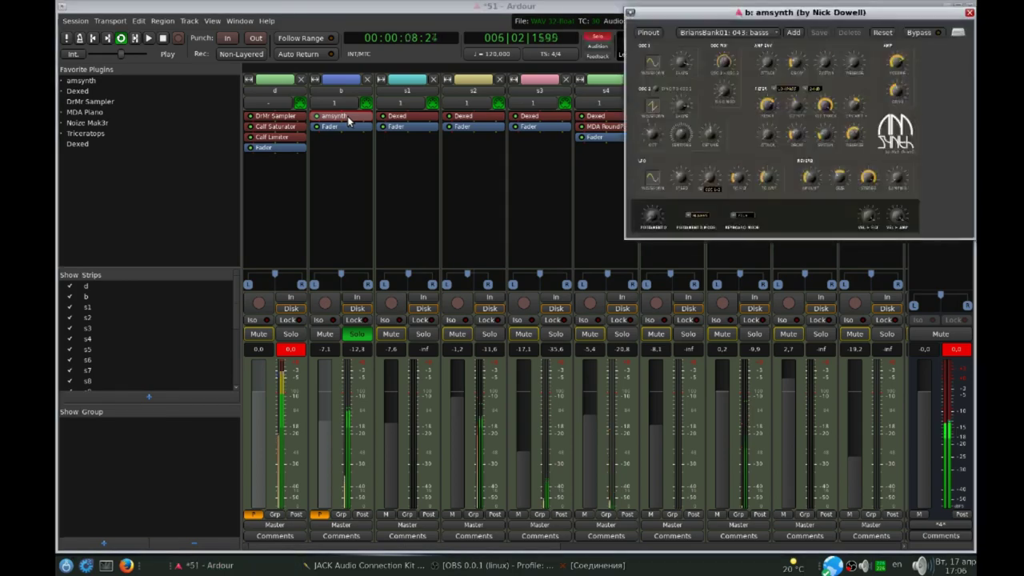
drag(774, 21, 448, 250)
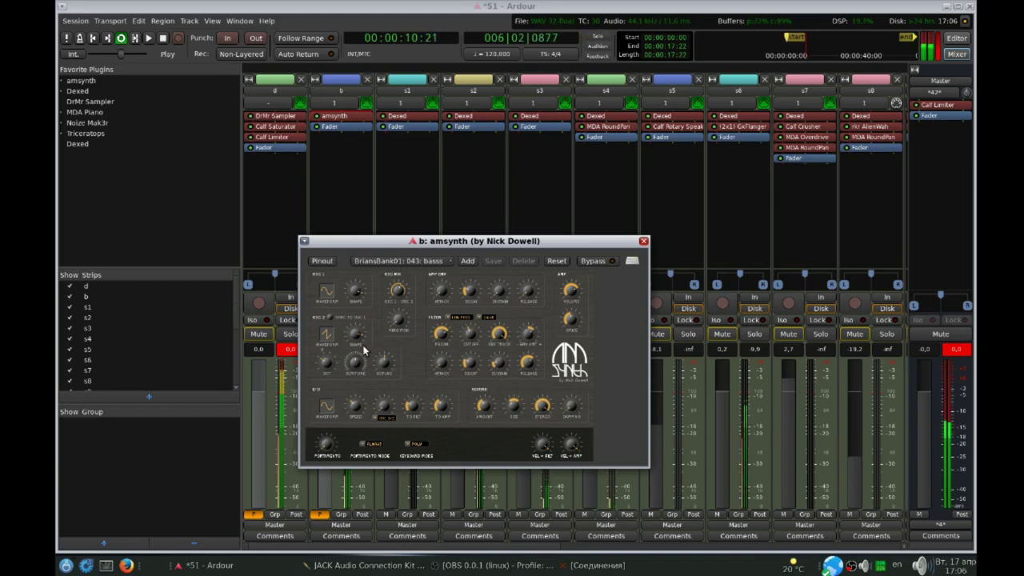
mouse_move(568, 319)
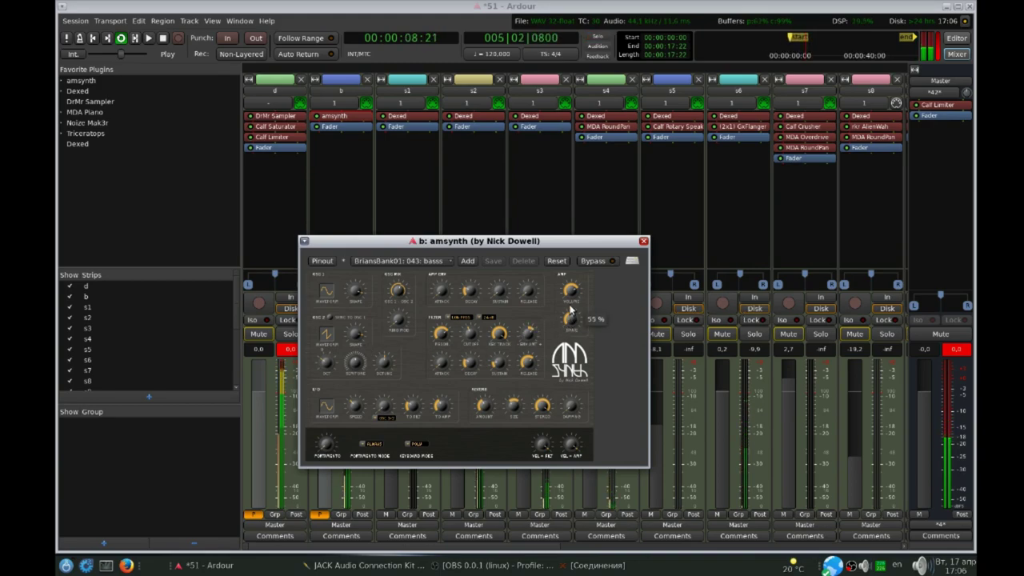
drag(570, 274, 567, 266)
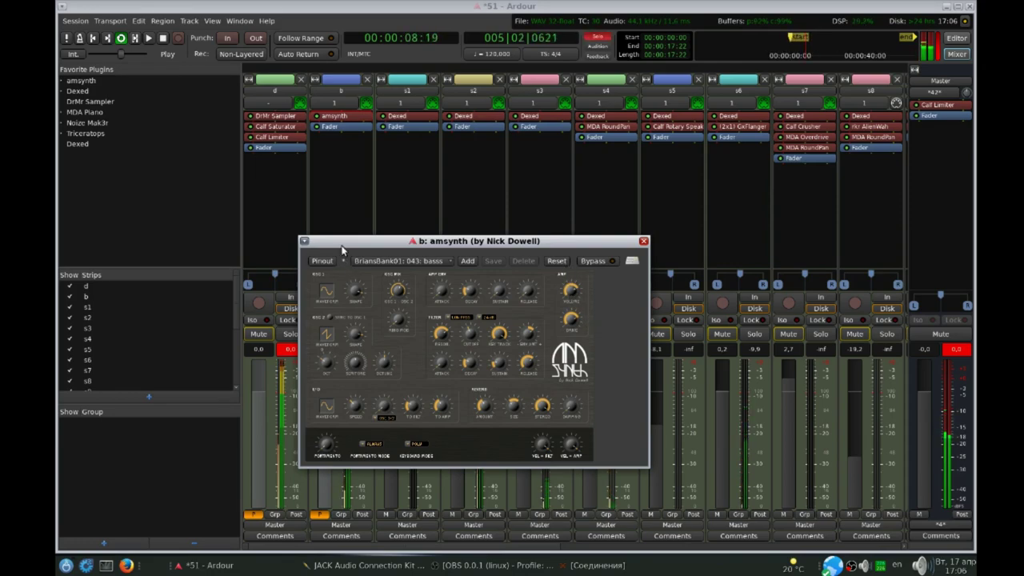
drag(342, 245, 434, 244)
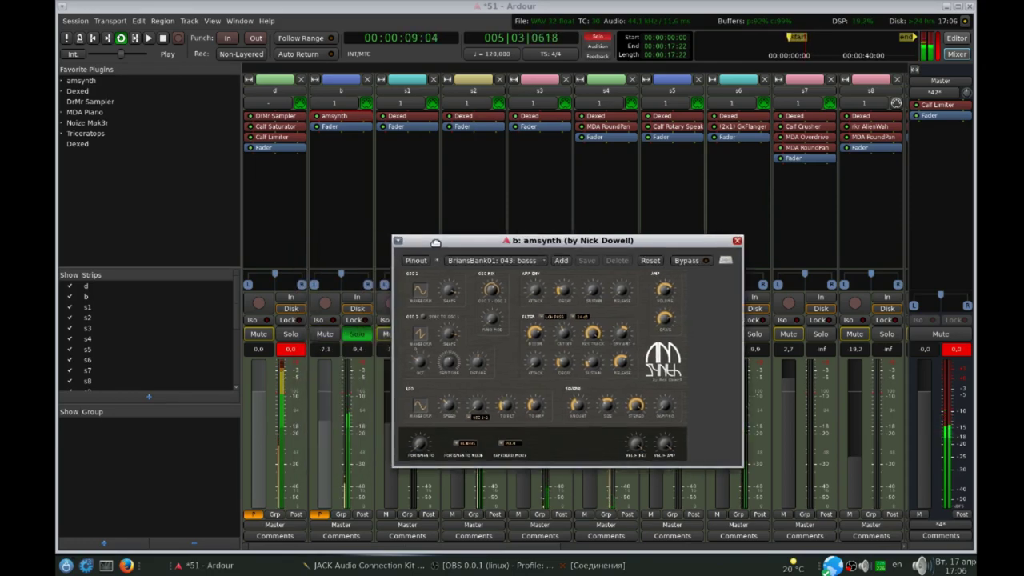
Solo track d alongside b, examine amsynth's amp, envelope and filter controls, then close its window and stop playback
click(290, 335)
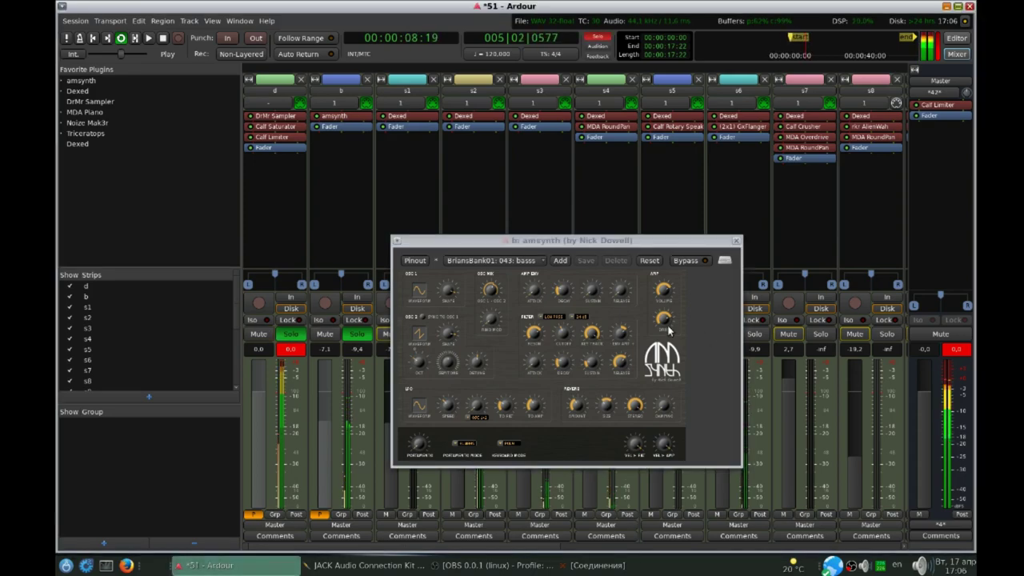
drag(663, 323, 660, 292)
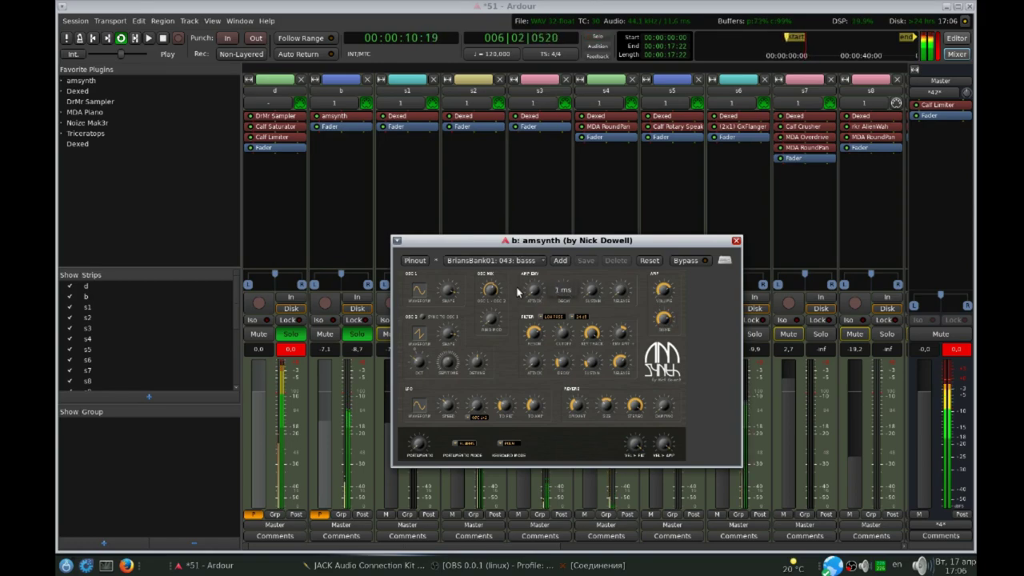
drag(567, 297, 560, 252)
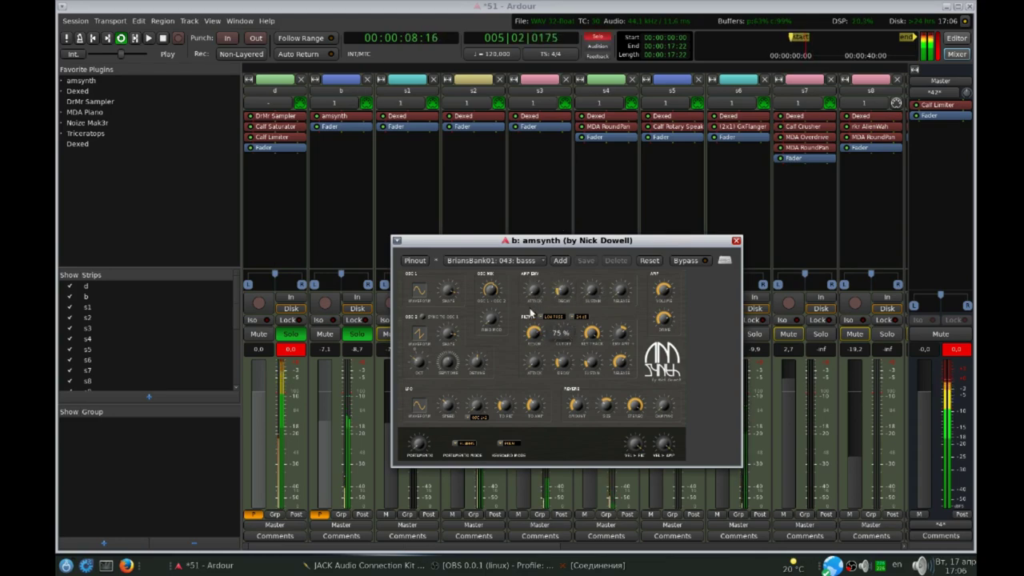
drag(530, 275, 530, 294)
scroll(563, 332, down, 5)
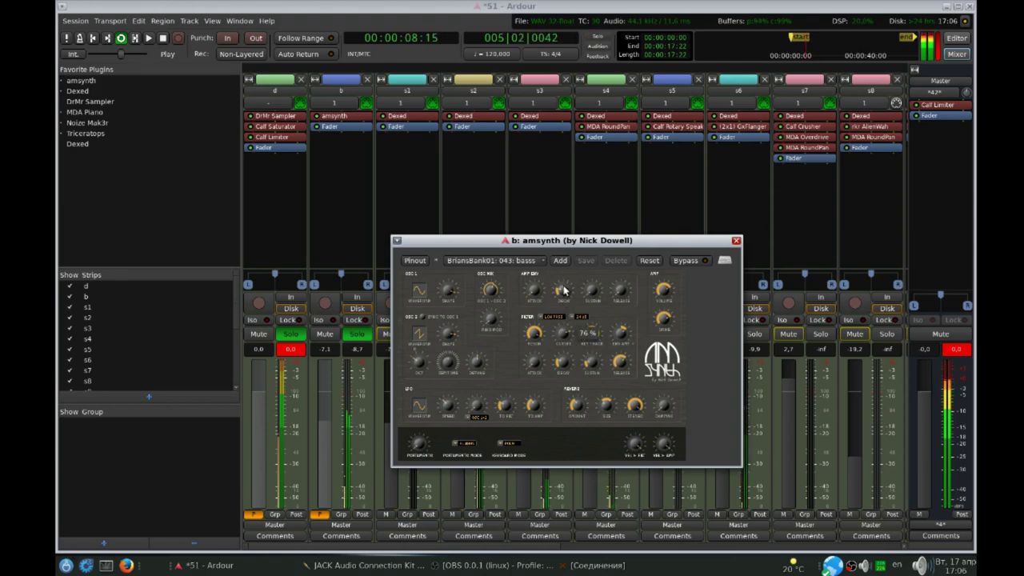
drag(566, 322, 562, 264)
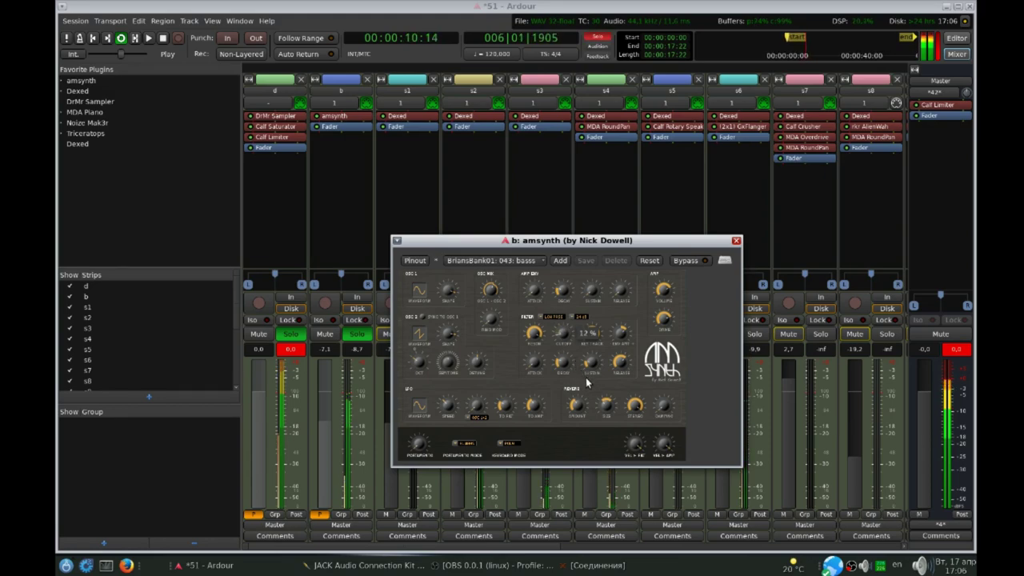
mouse_move(546, 345)
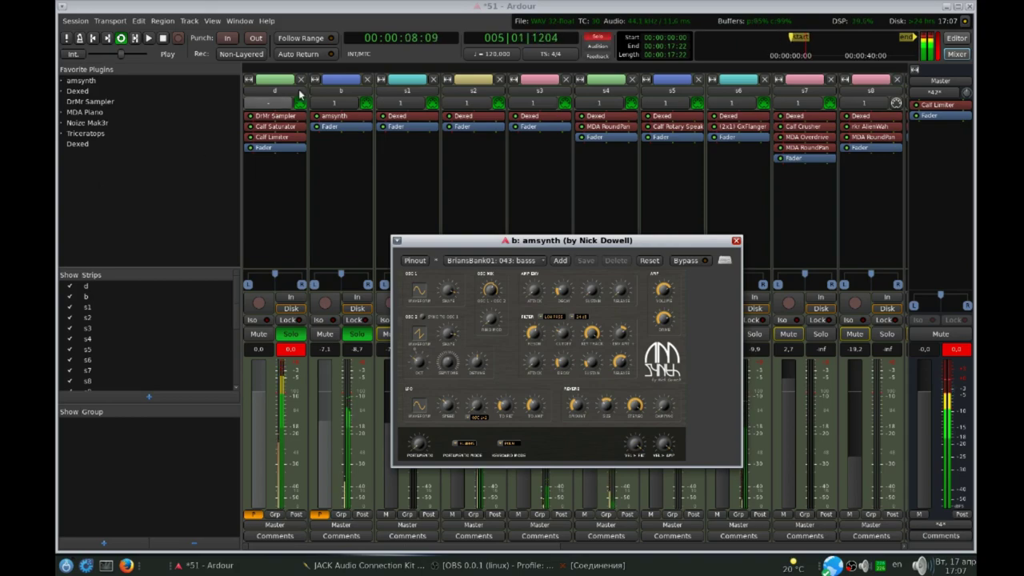
click(735, 242)
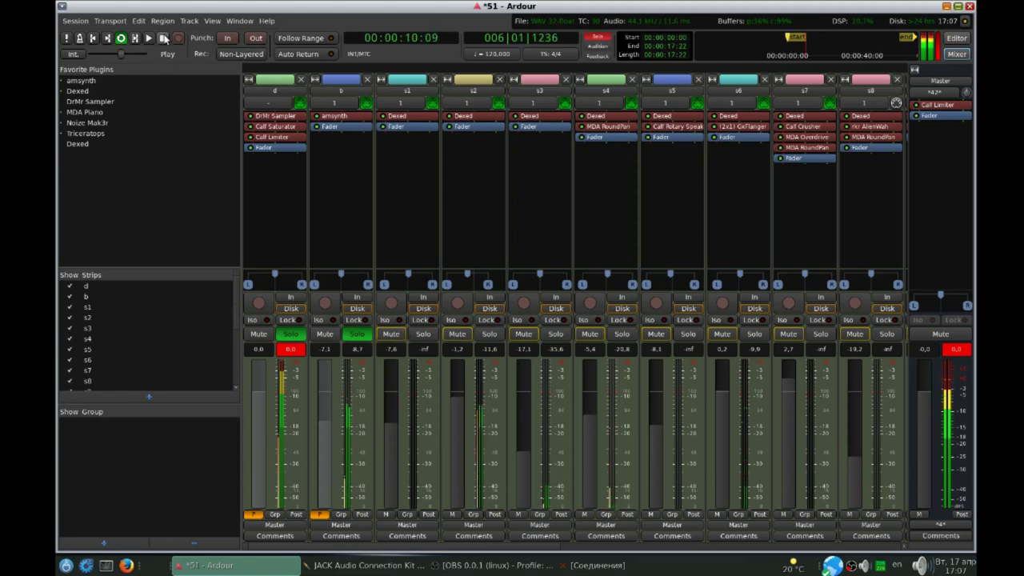
key(space)
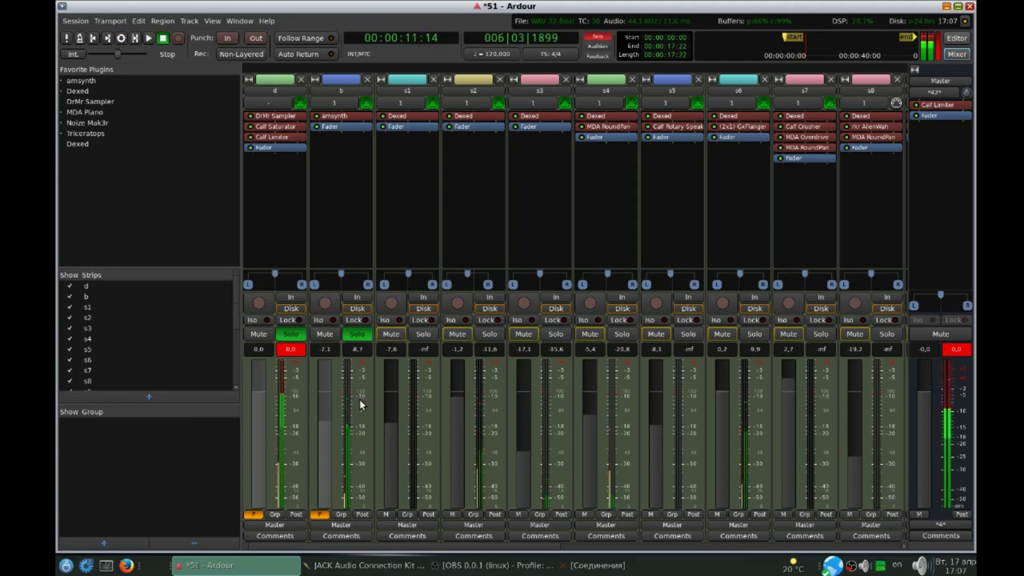
Move the solo from tracks d and b to track s2 and start loop playback
click(290, 334)
click(356, 333)
click(494, 334)
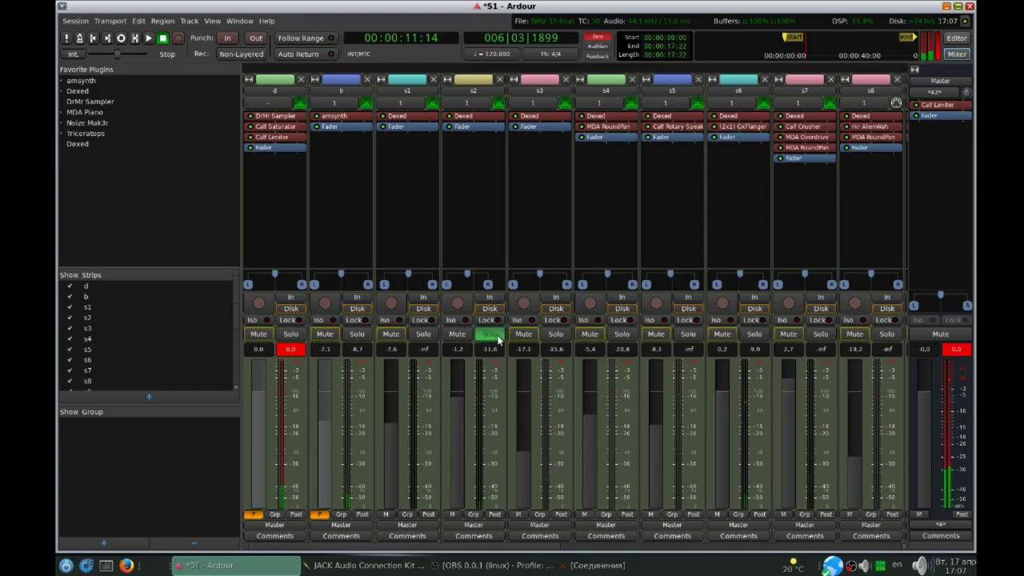
click(120, 38)
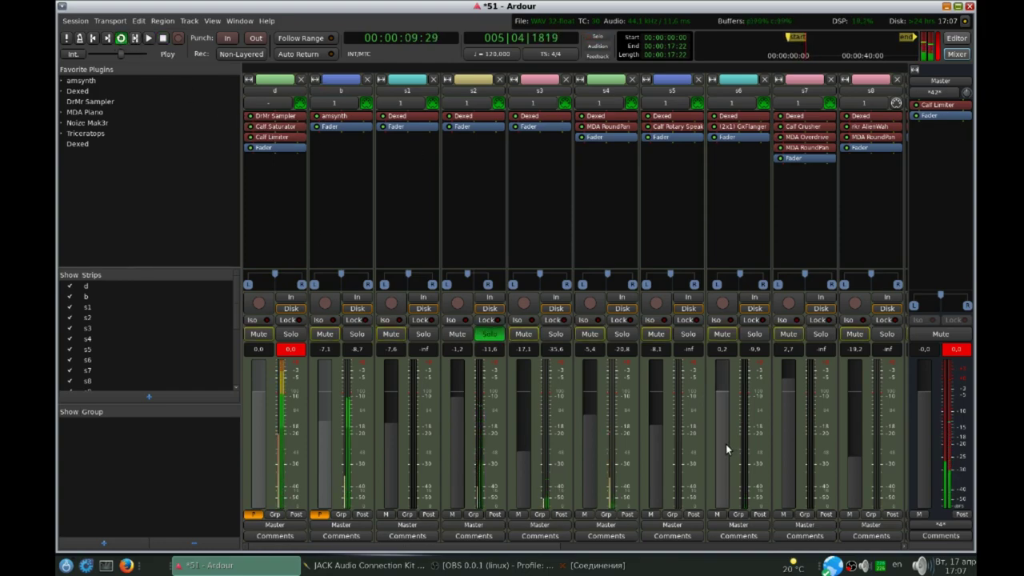
Inspect the Dexed synths on tracks s2 and s5, stopping playback in between and closing each window when done
double_click(470, 118)
drag(261, 8, 386, 149)
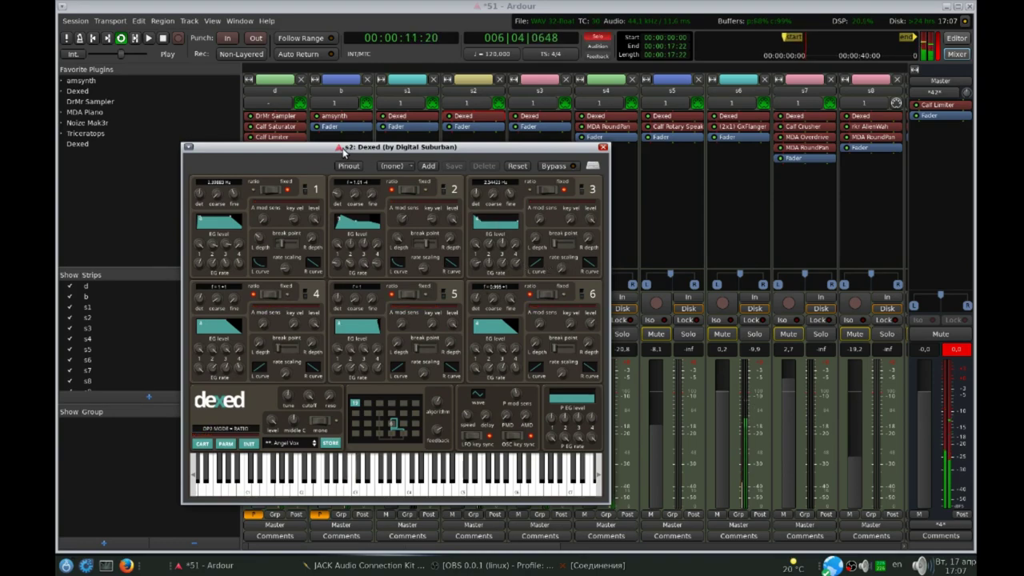
drag(342, 150, 418, 171)
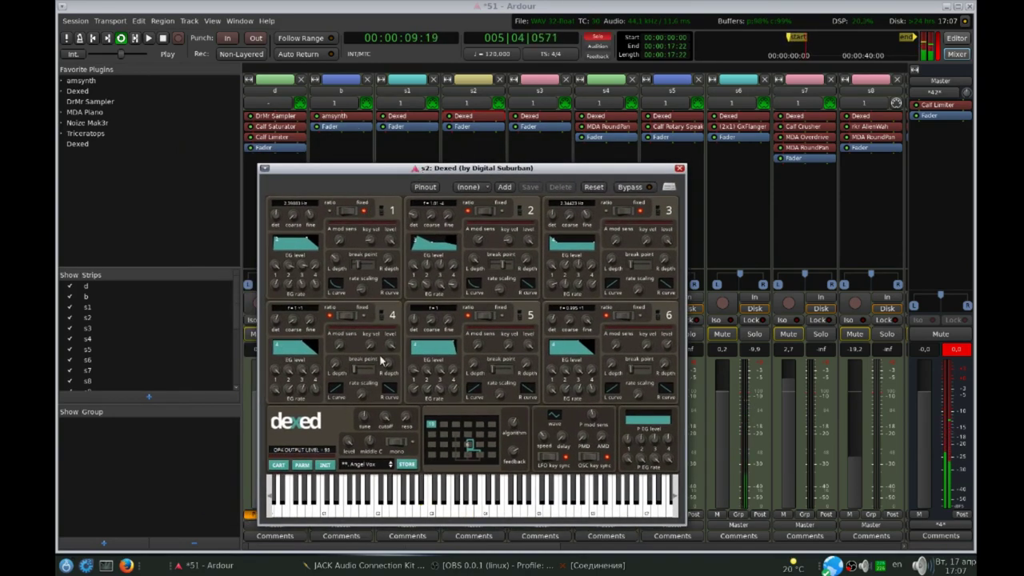
click(367, 504)
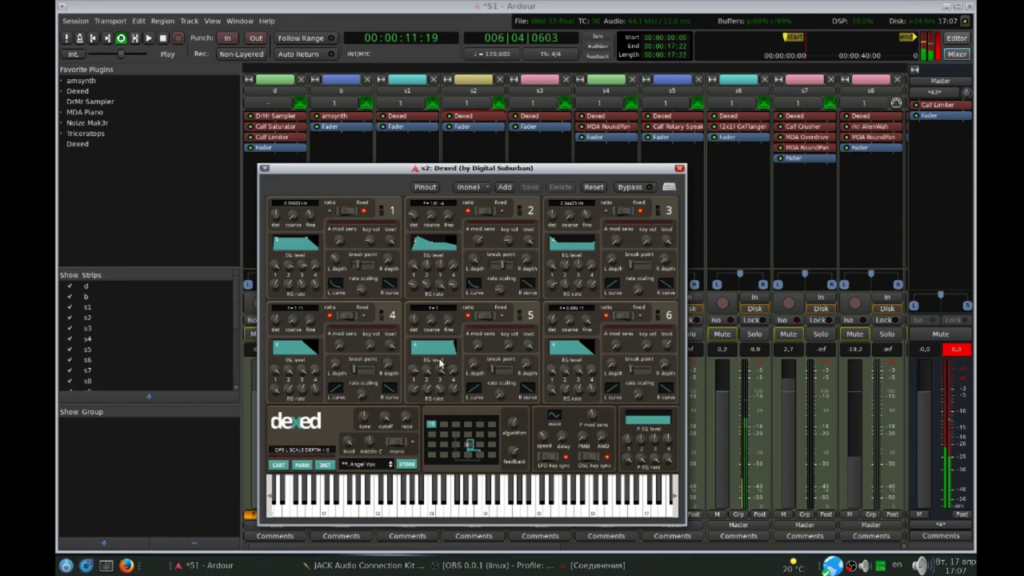
click(524, 118)
key(space)
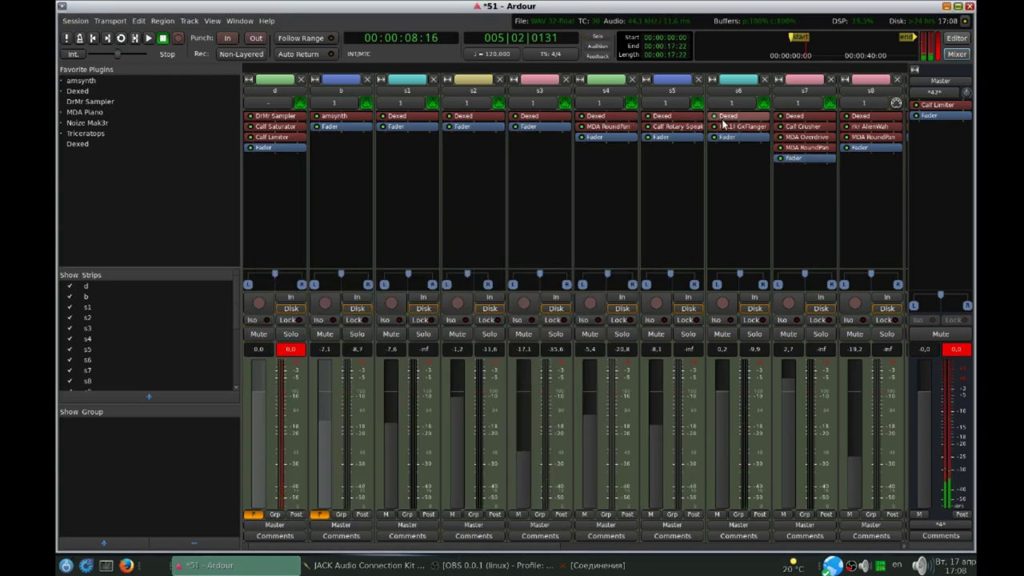
double_click(681, 119)
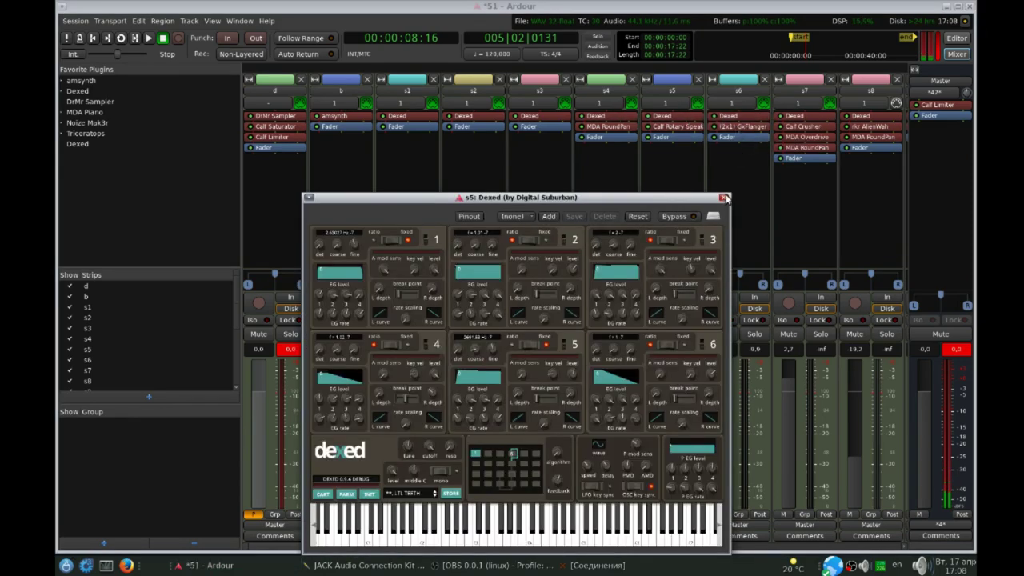
click(724, 198)
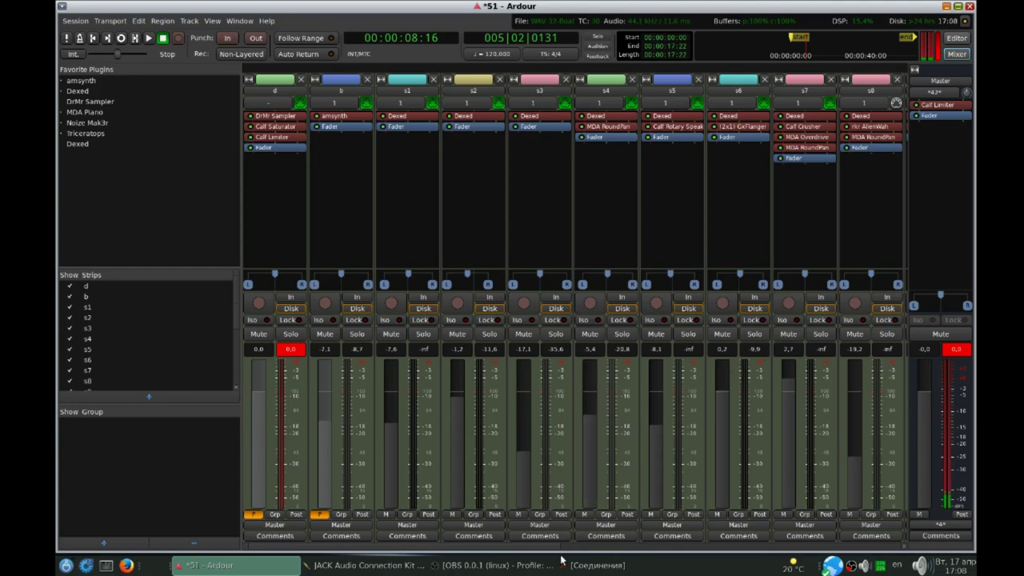
Solo track s7 in the editor and start loop playback from the mixer
scroll(486, 549, right, 3)
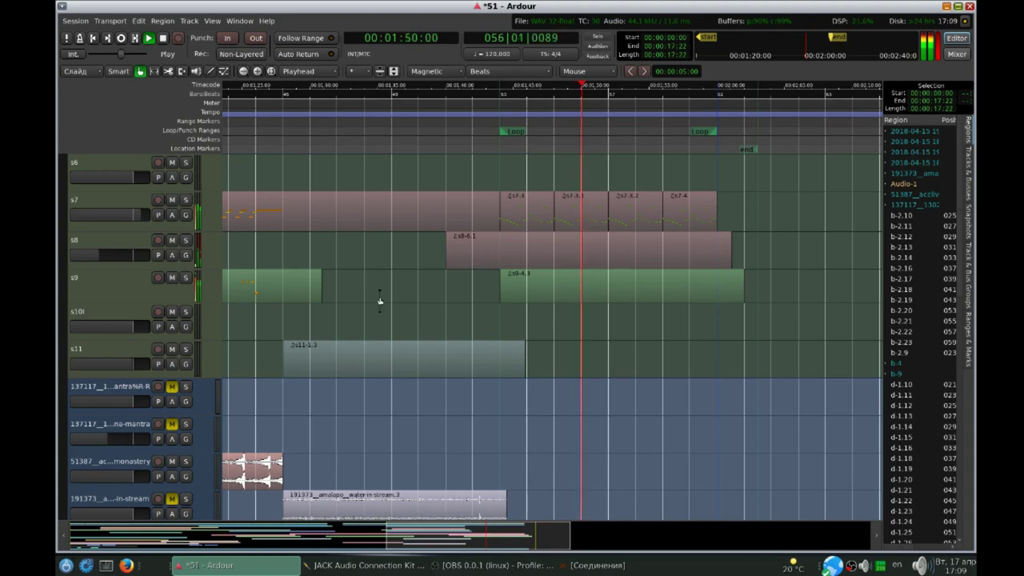
click(186, 199)
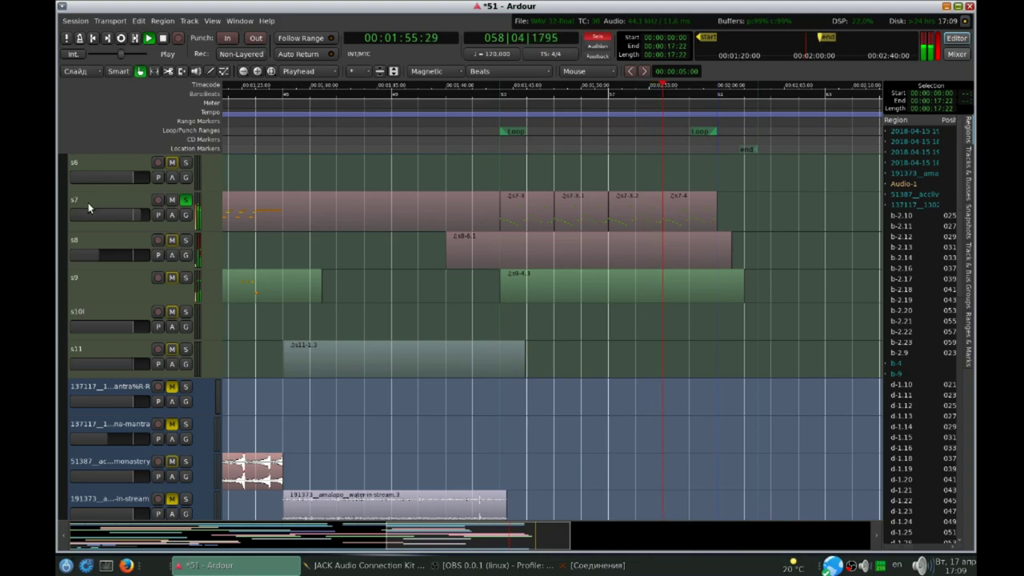
click(957, 54)
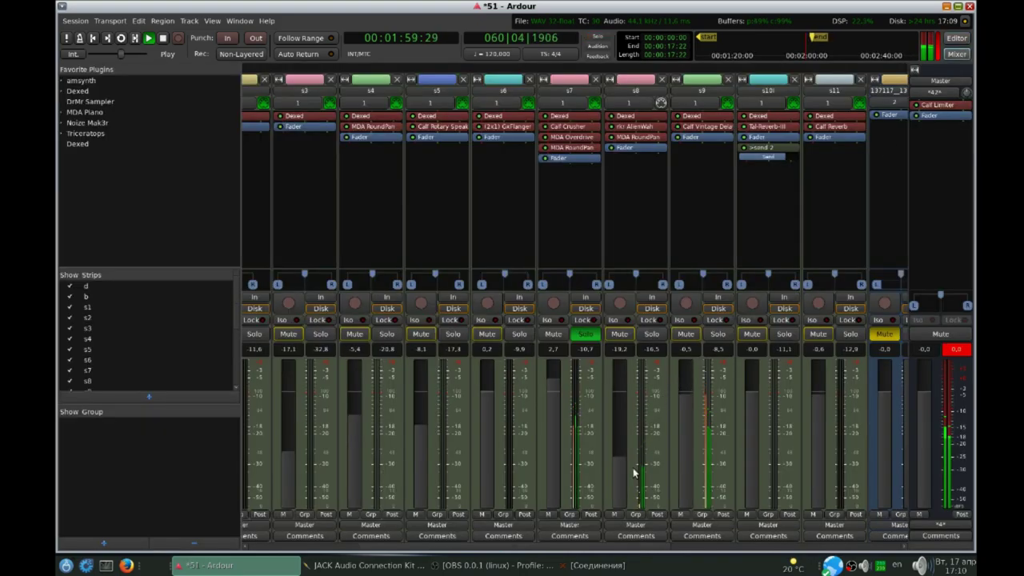
key(l)
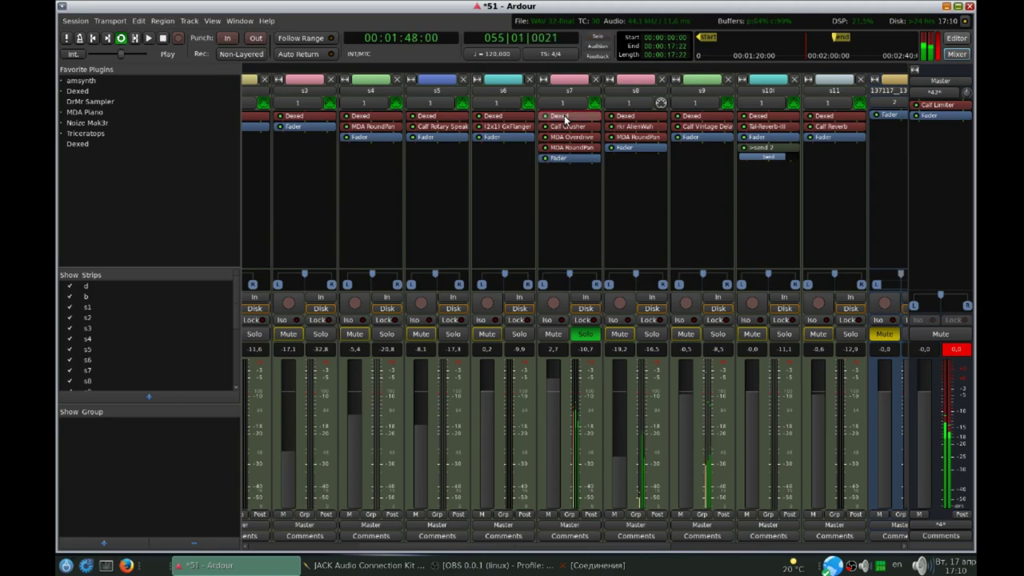
Inspect the Dexed synth on track s7, close it, and open the track's Calf Crusher effect
double_click(565, 117)
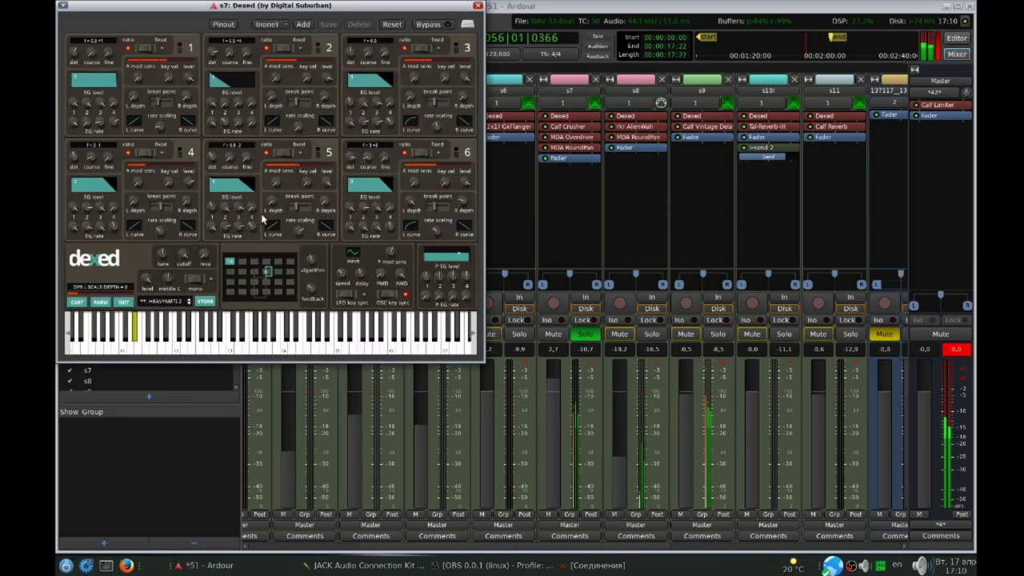
click(477, 5)
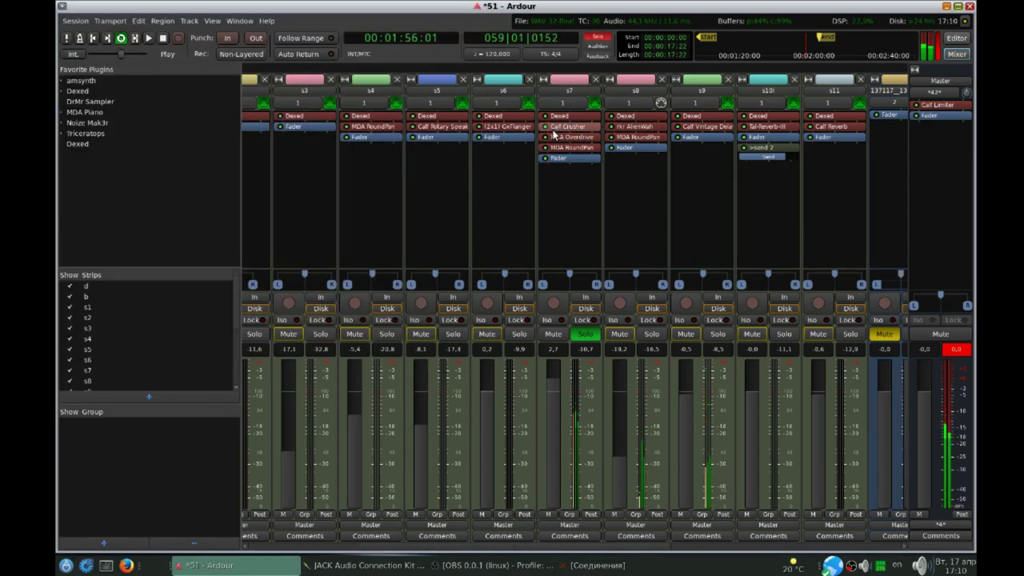
double_click(572, 127)
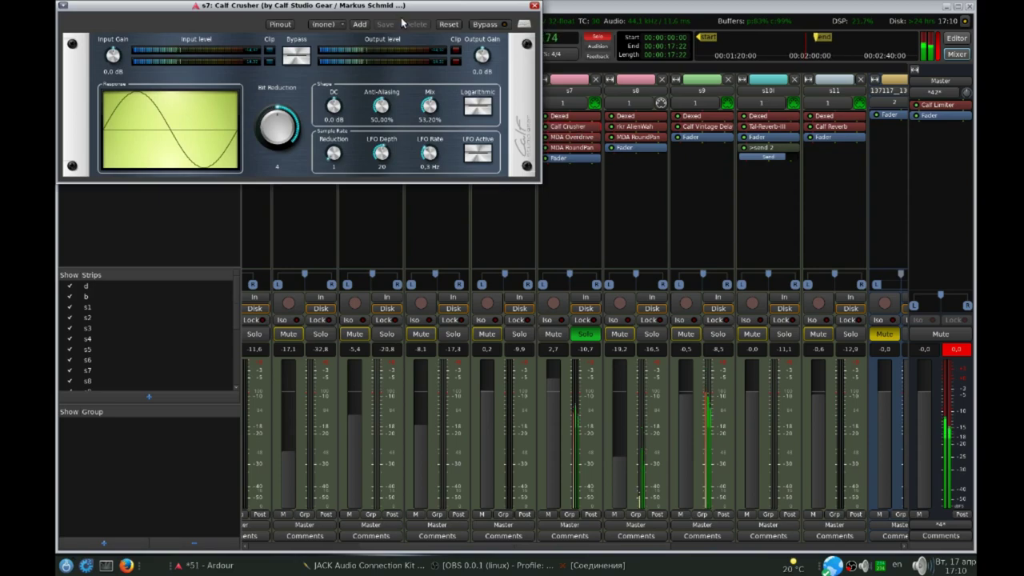
drag(391, 10, 487, 208)
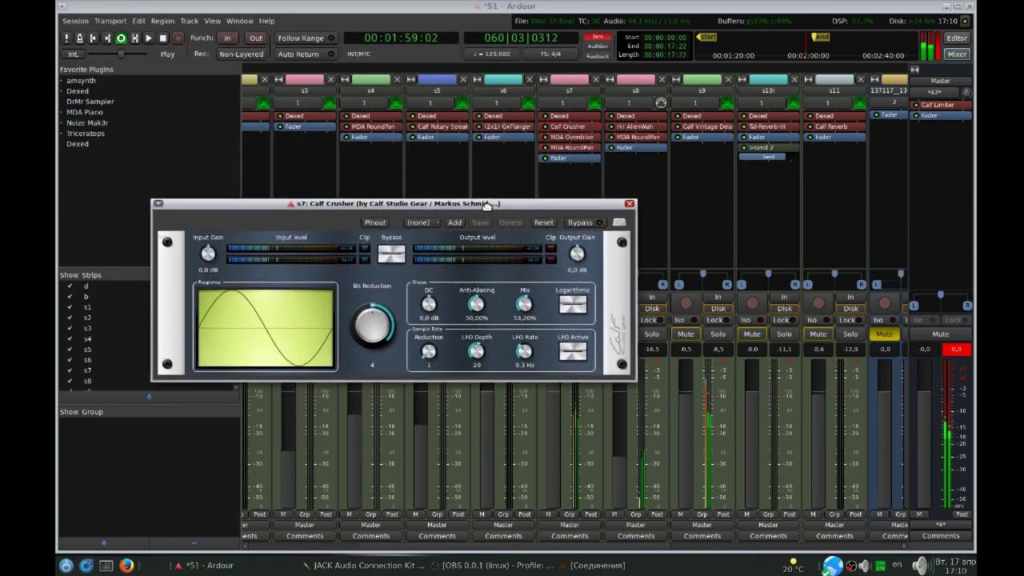
Inspect the MDA Overdrive settings on track s7 beside the Calf Crusher and close the Overdrive window
double_click(568, 138)
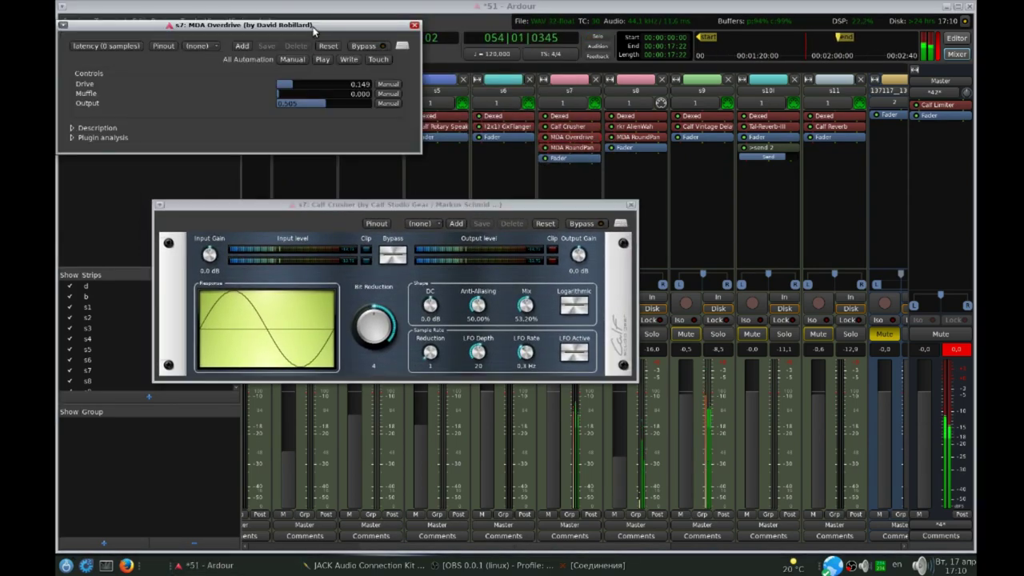
drag(318, 32, 788, 284)
drag(638, 370, 633, 403)
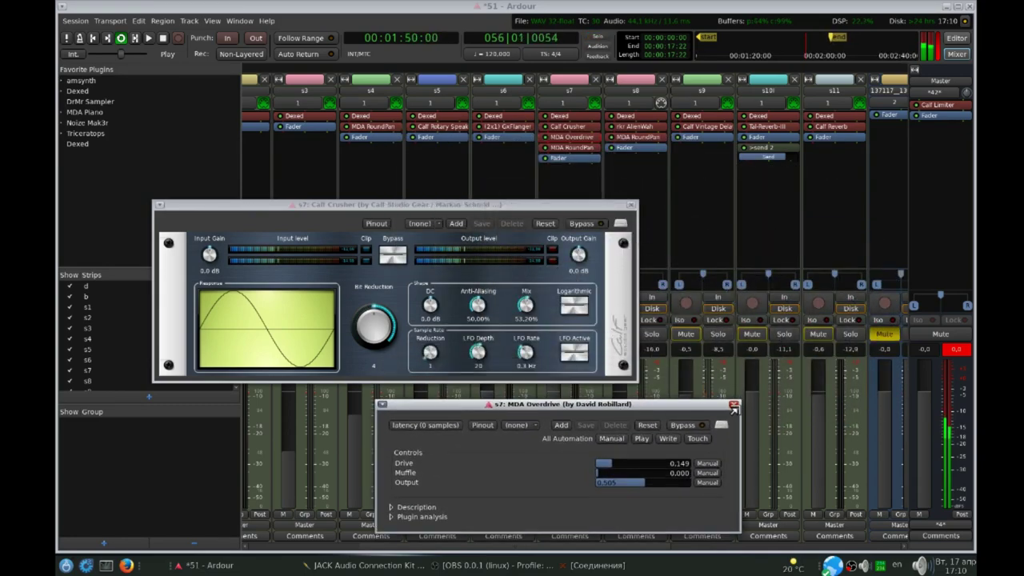
click(734, 406)
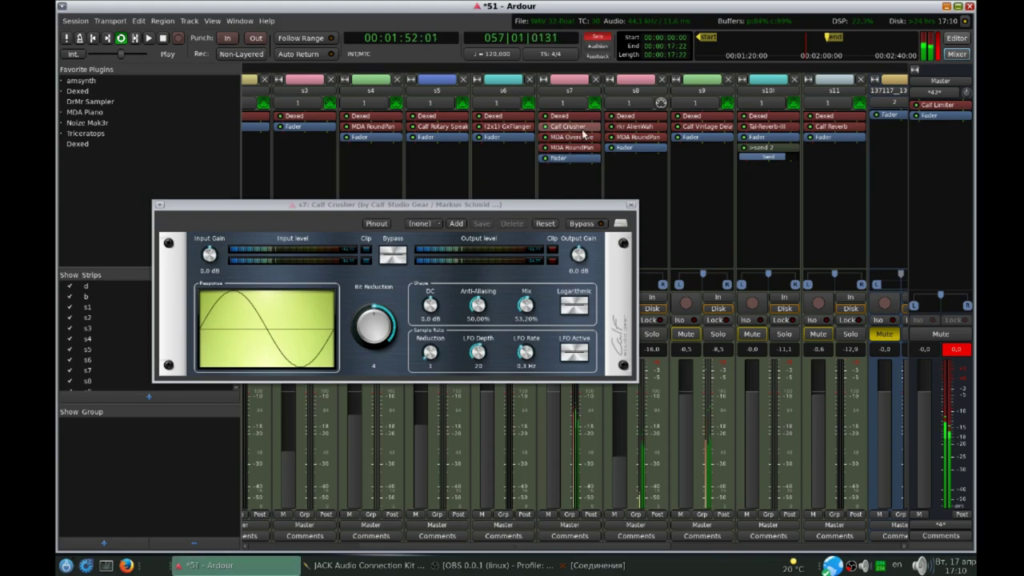
Inspect the MDA RoundPan settings on track s7, then close both the Calf Crusher and RoundPan windows
double_click(571, 147)
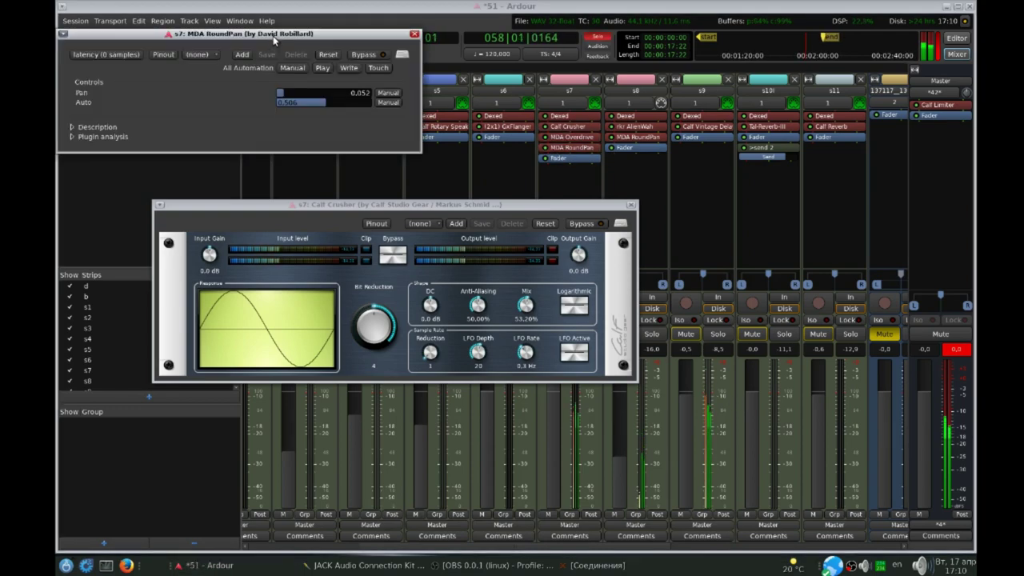
drag(276, 33, 672, 381)
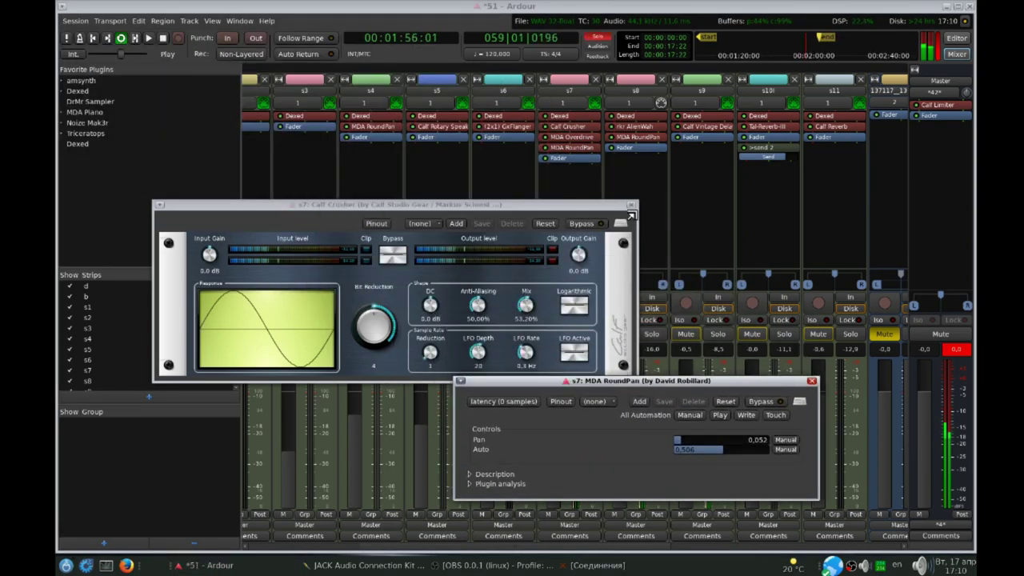
click(631, 206)
click(813, 381)
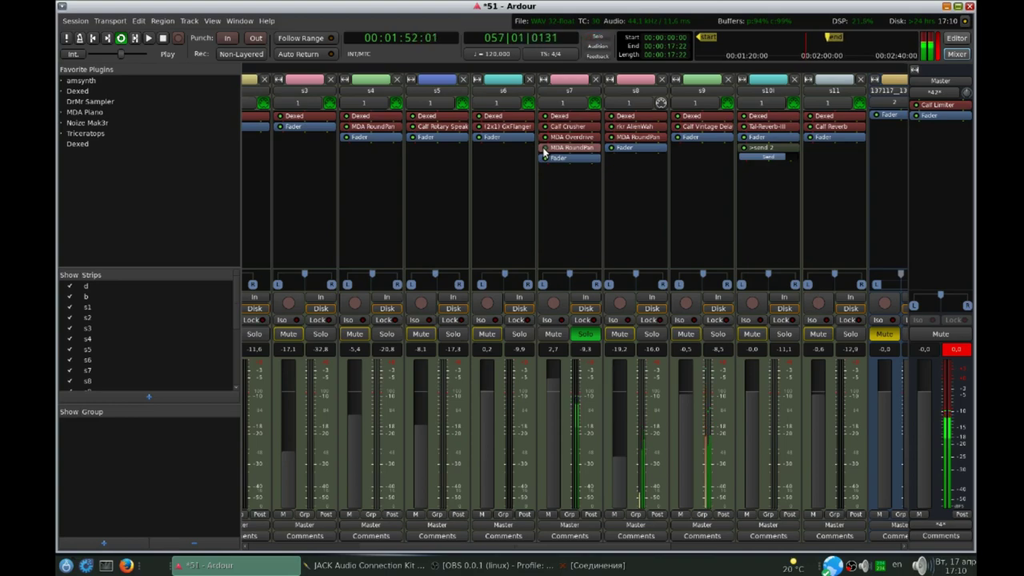
Recheck the MDA RoundPan settings on track s7, then unsolo the track and stop loop playback
double_click(575, 150)
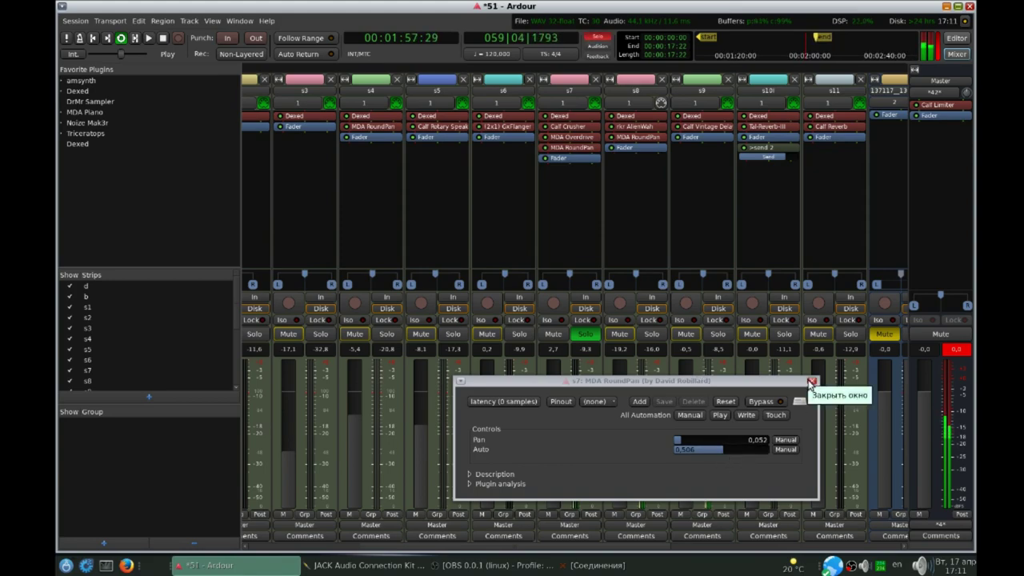
click(810, 383)
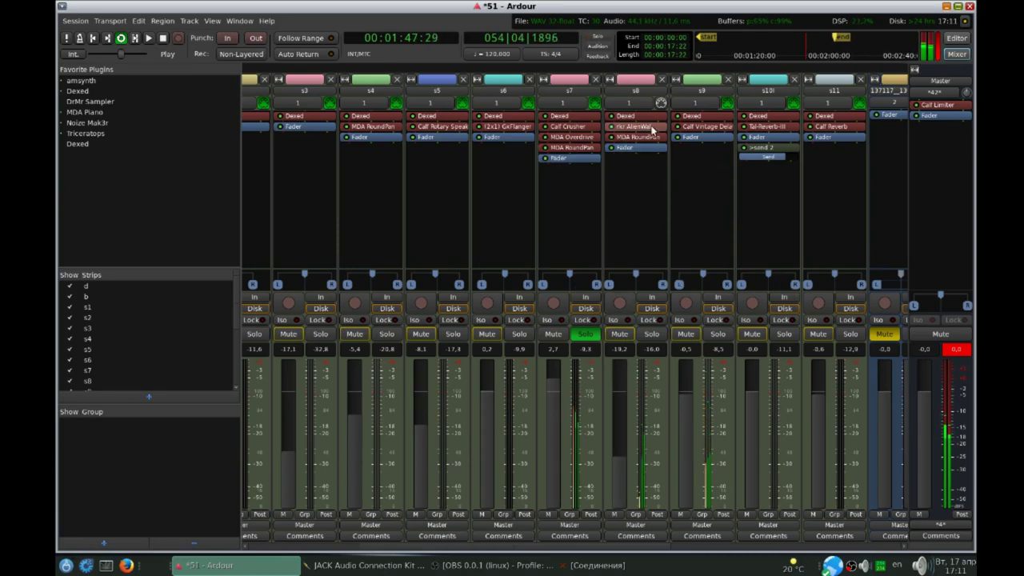
click(585, 333)
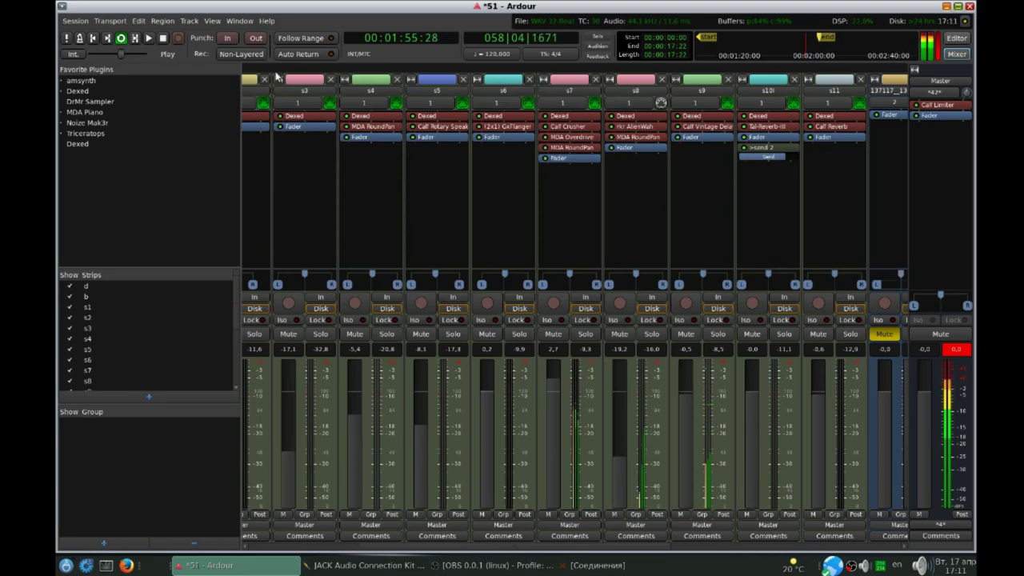
key(space)
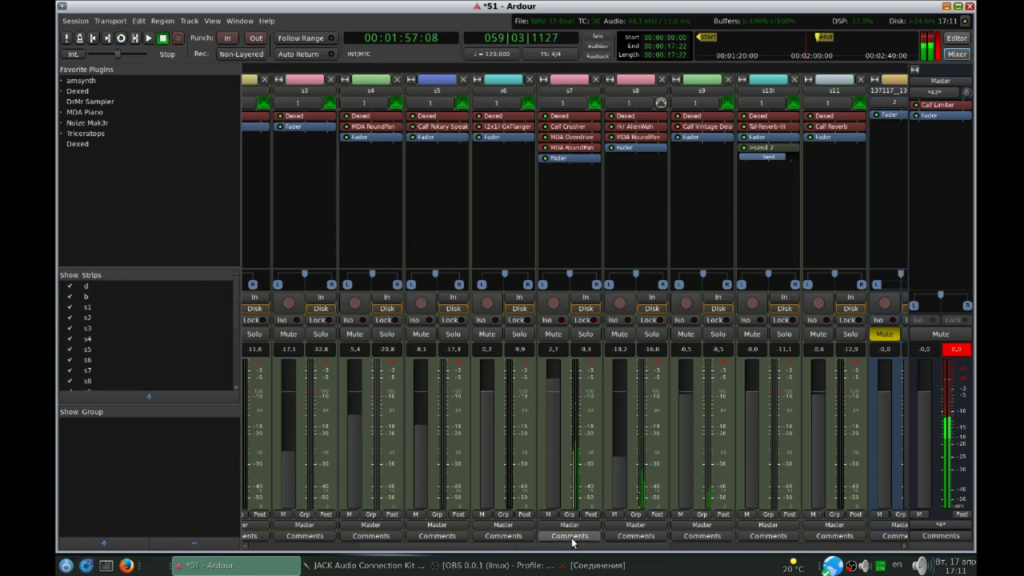
Solo the track named Audio at the end of the mixer strips and start loop playback
scroll(593, 547, right, 5)
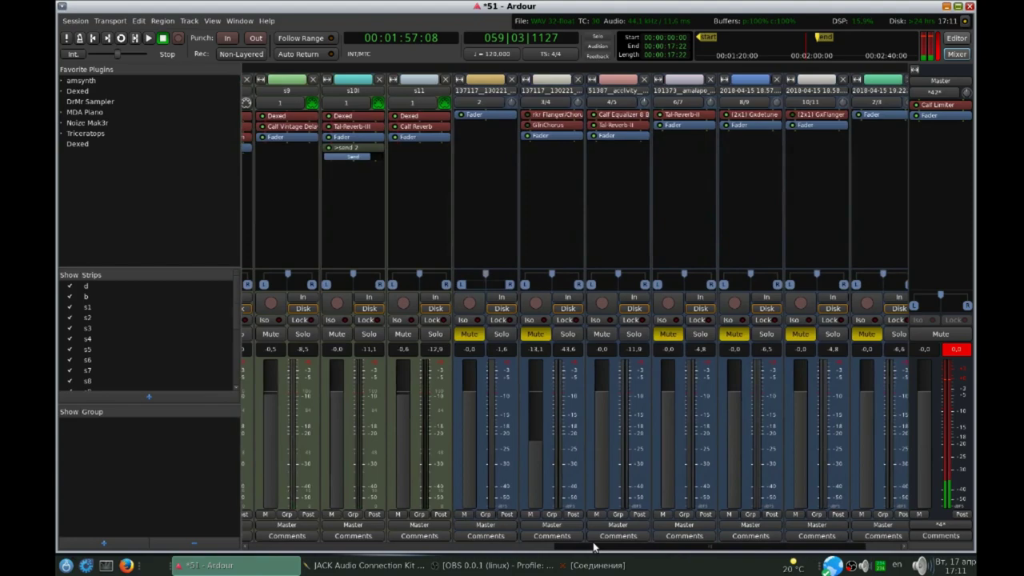
scroll(593, 547, right, 1)
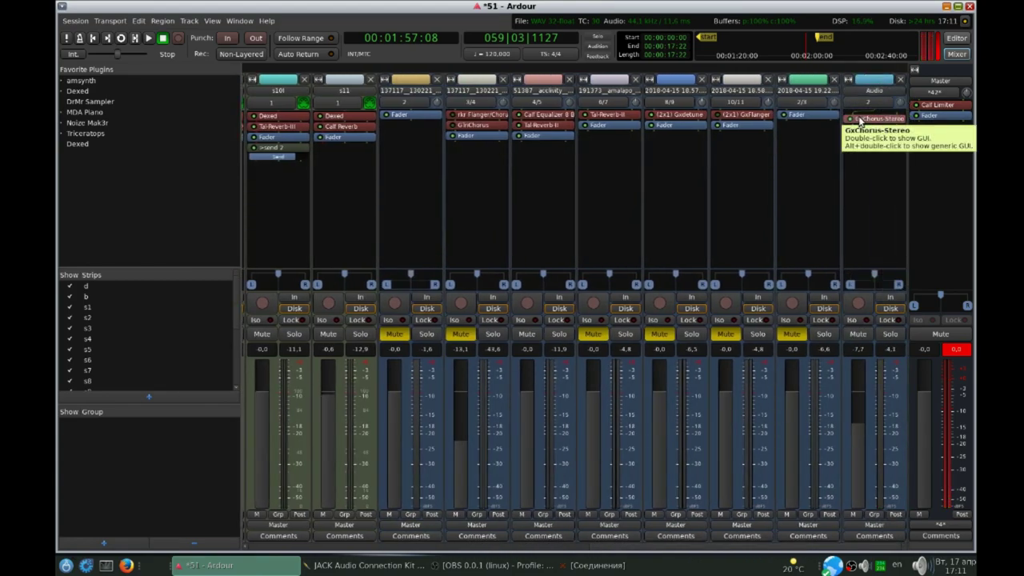
click(887, 335)
key(space)
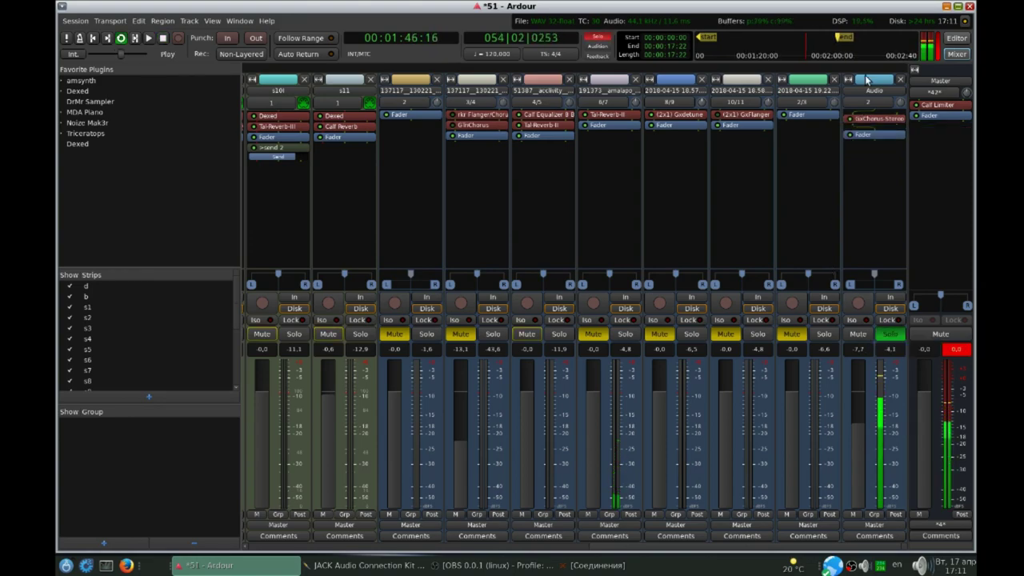
Inspect the GxChorus-Stereo settings on the Audio track during playback and close the plugin window
double_click(879, 120)
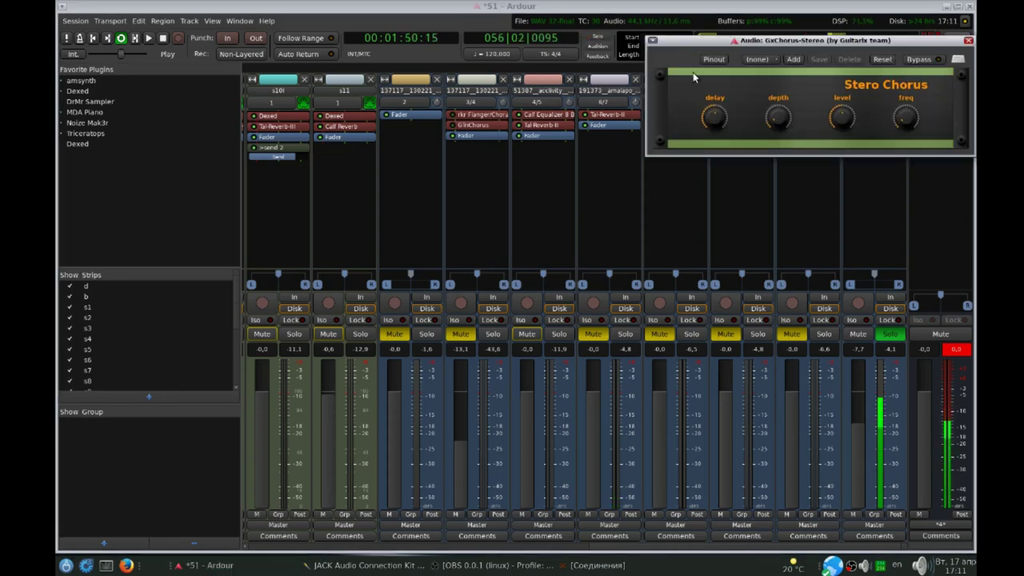
drag(731, 38, 377, 145)
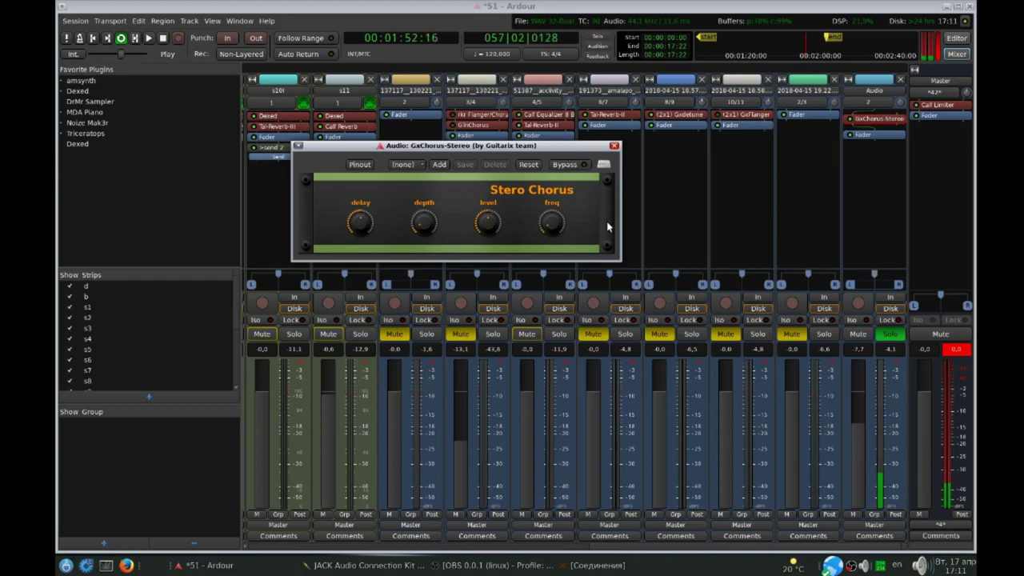
click(614, 147)
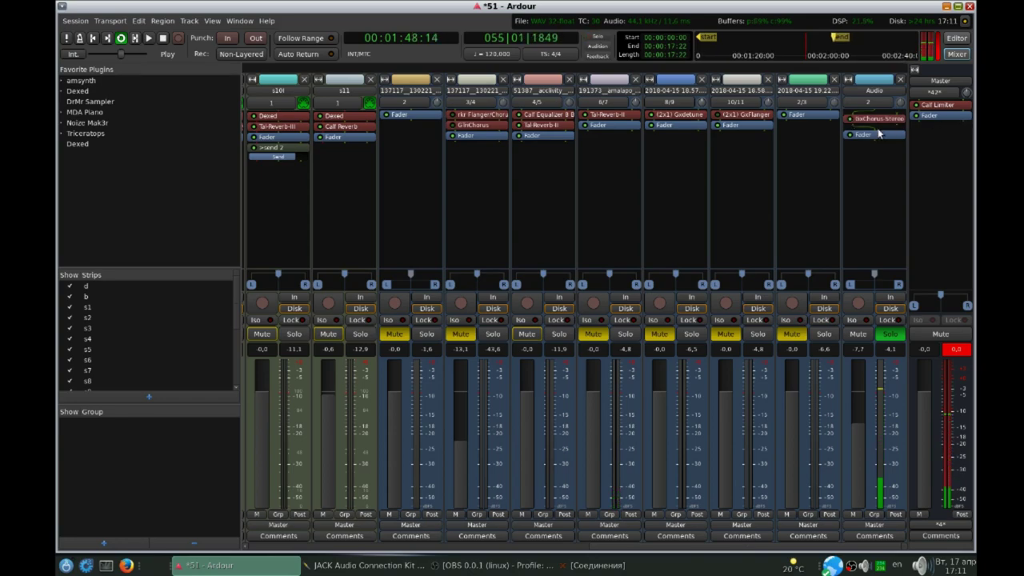
double_click(884, 121)
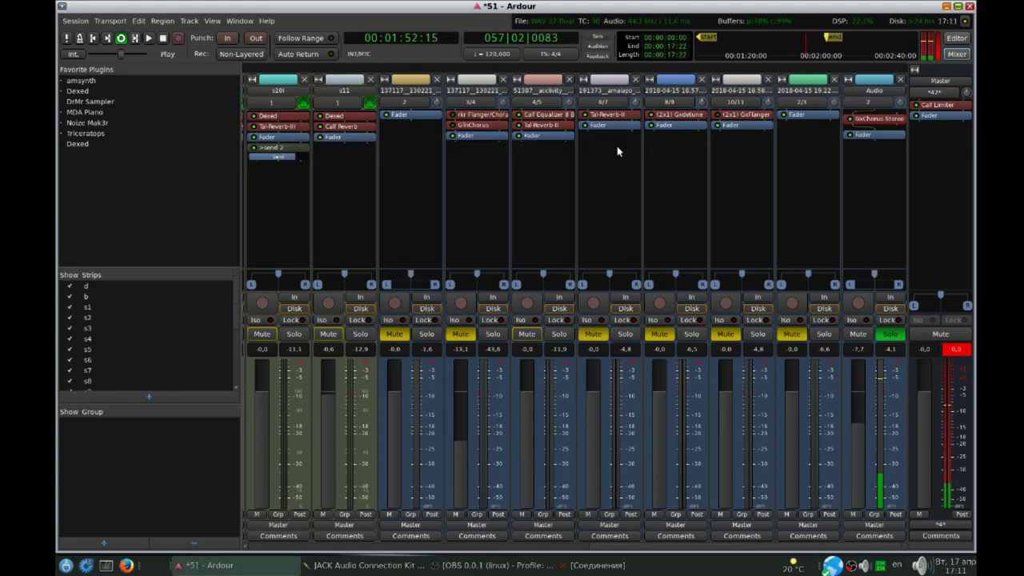
click(614, 146)
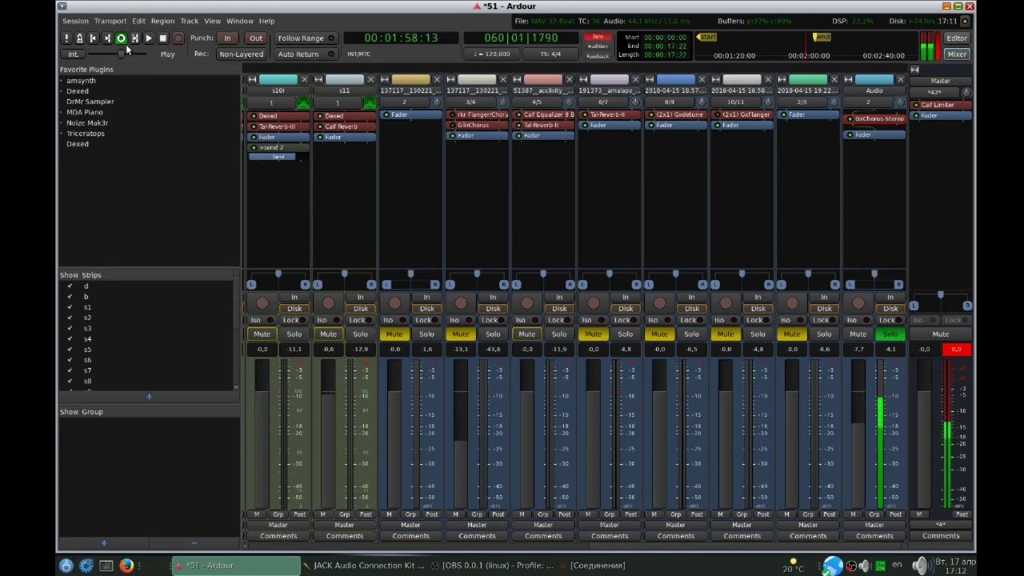
Stop loop playback and inspect the Calf Limiter settings on the Master bus in the mixer
click(162, 37)
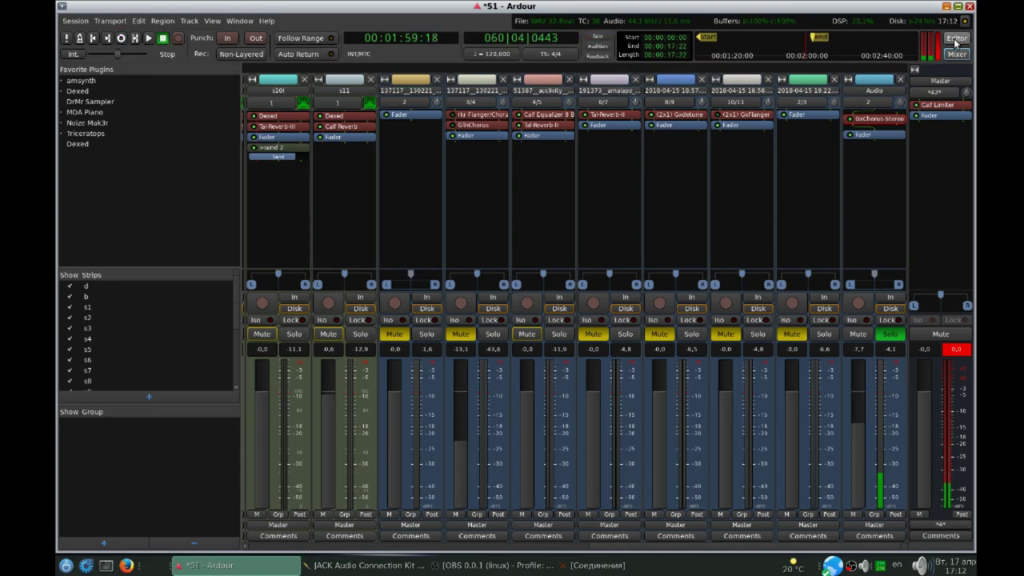
click(956, 38)
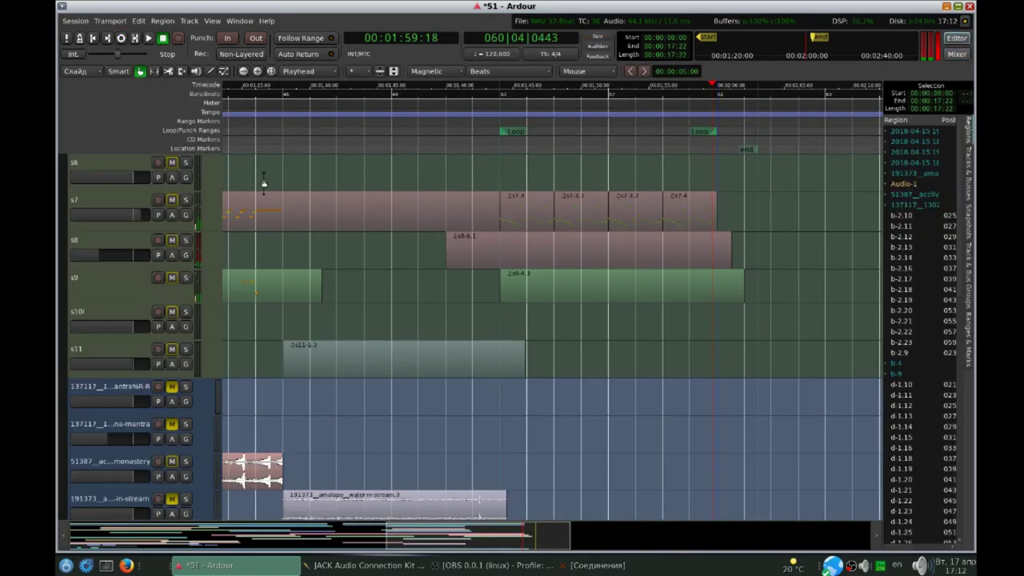
click(956, 55)
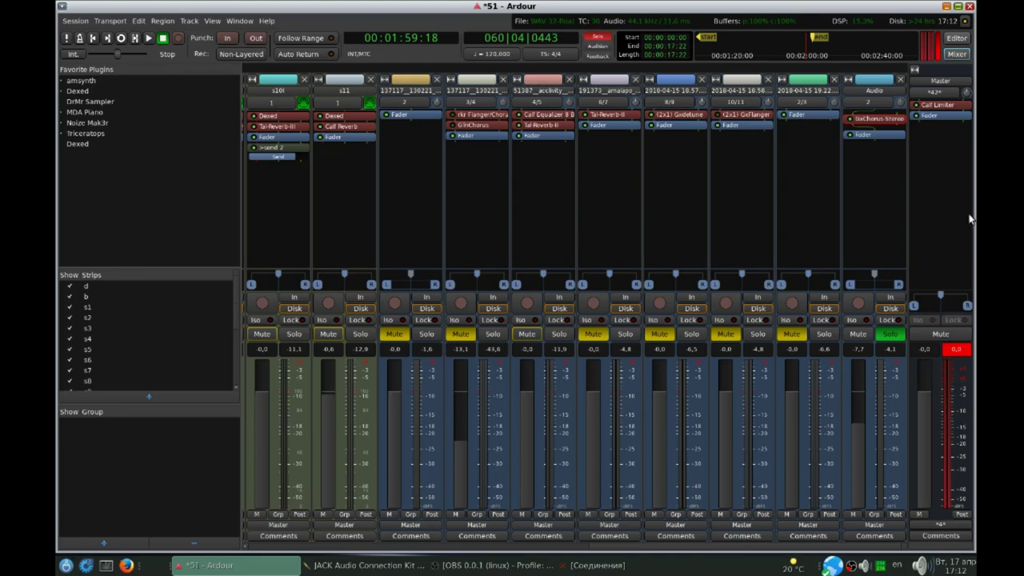
double_click(942, 107)
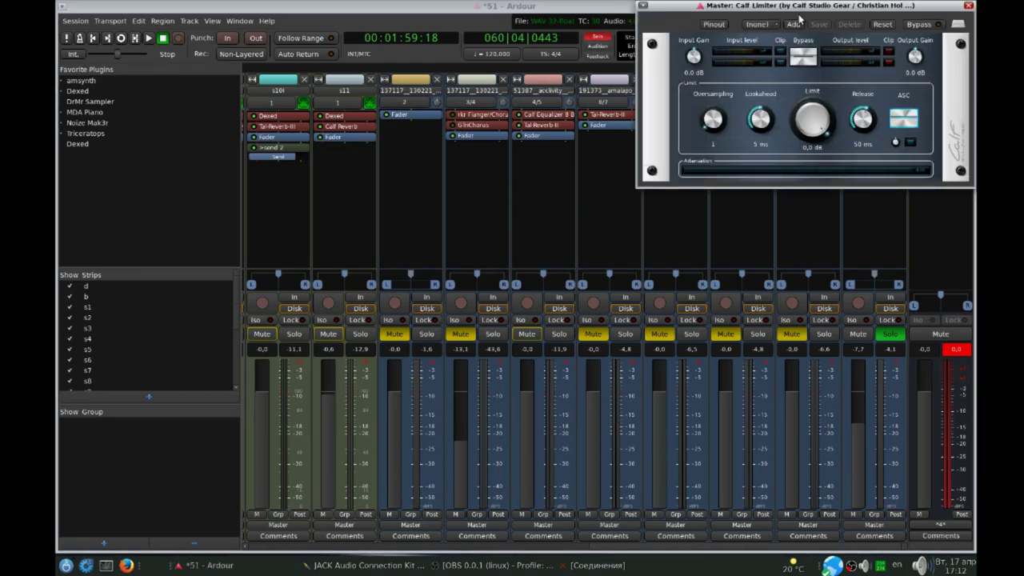
drag(786, 10, 582, 188)
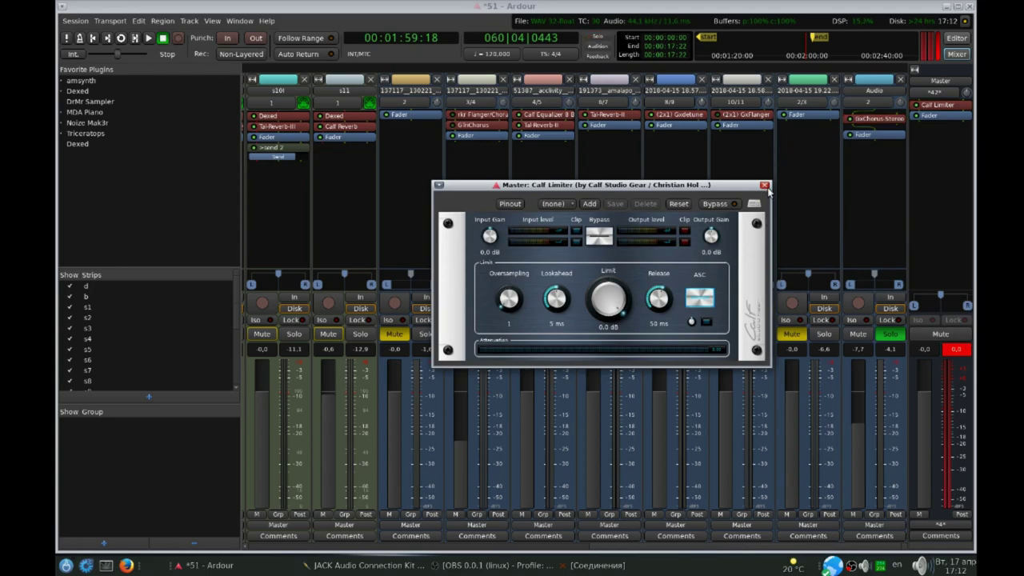
Place the playhead at 00:01:46:17 inside the loop range in the editor, then start loop playback from the mixer
key(alt+e)
click(536, 246)
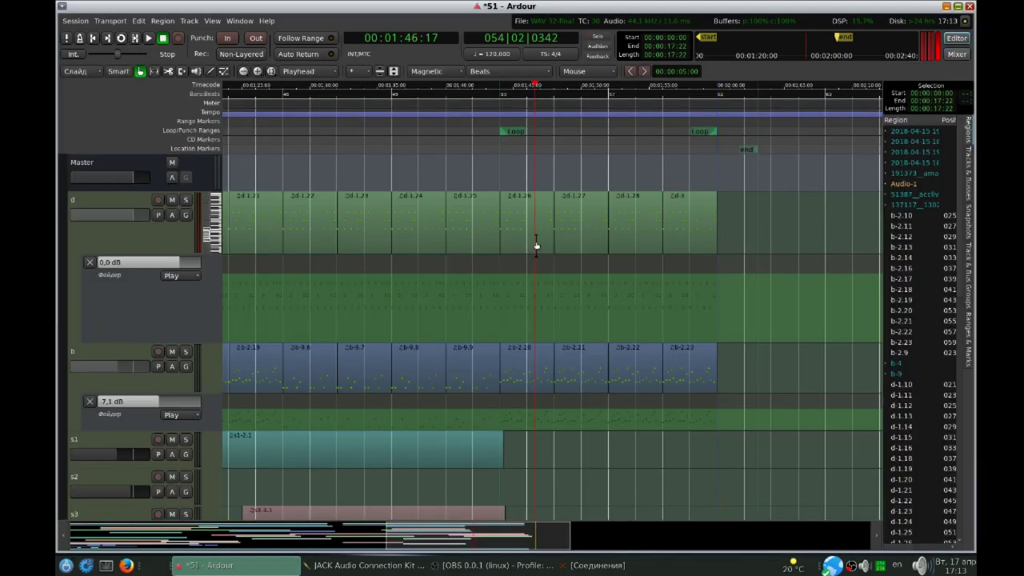
scroll(540, 246, down, 5)
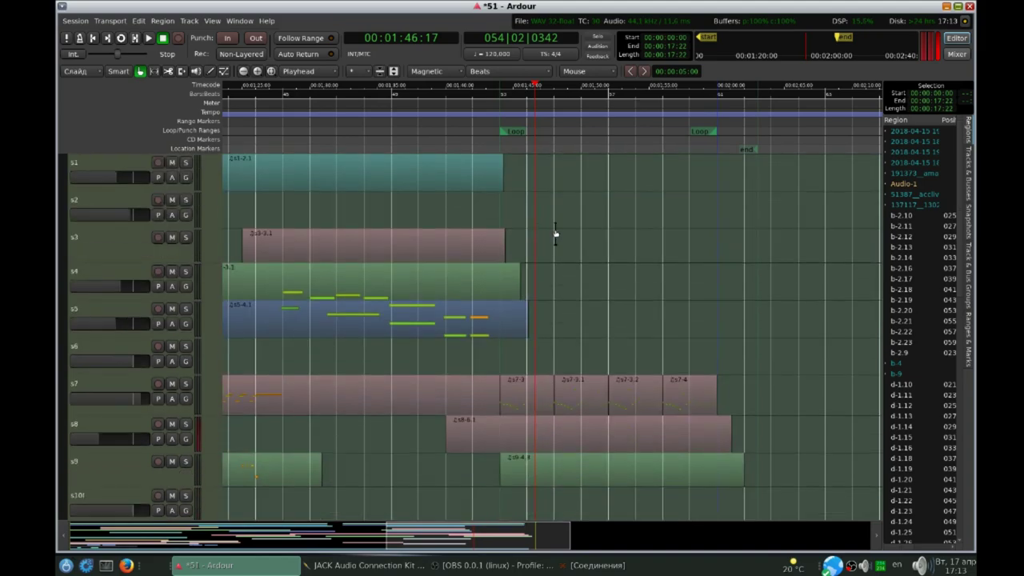
scroll(556, 236, up, 6)
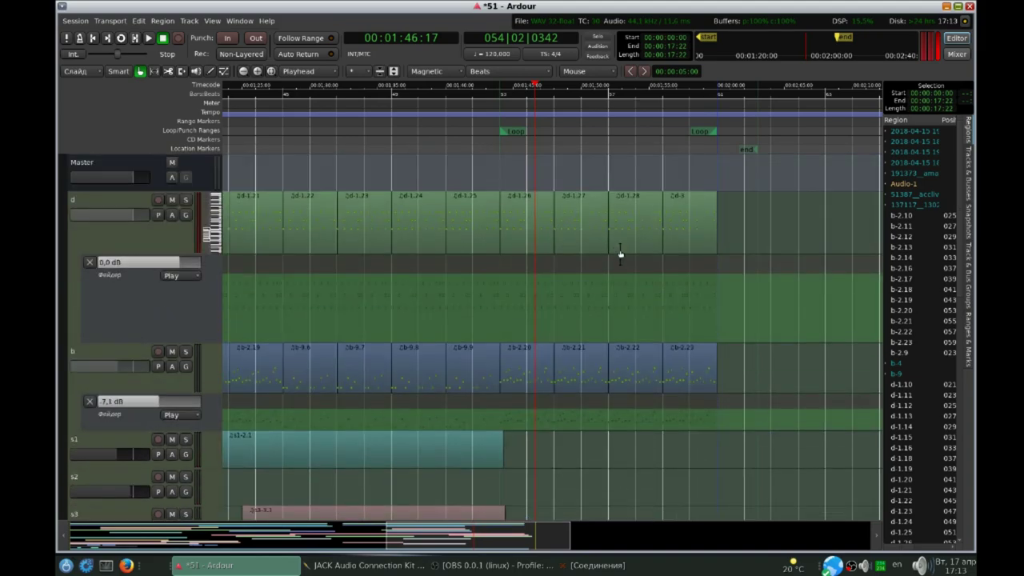
key(alt+m)
key(l)
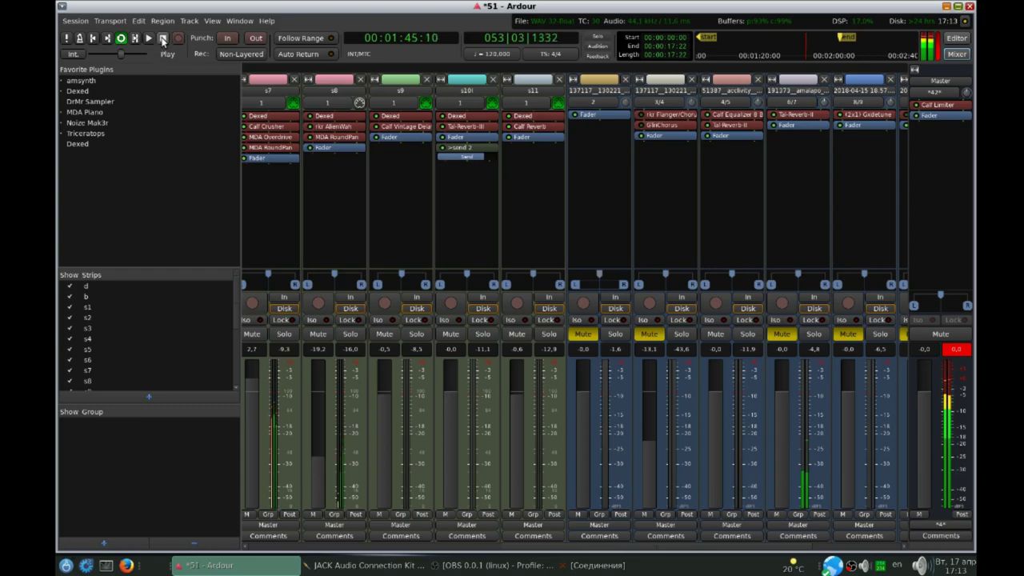